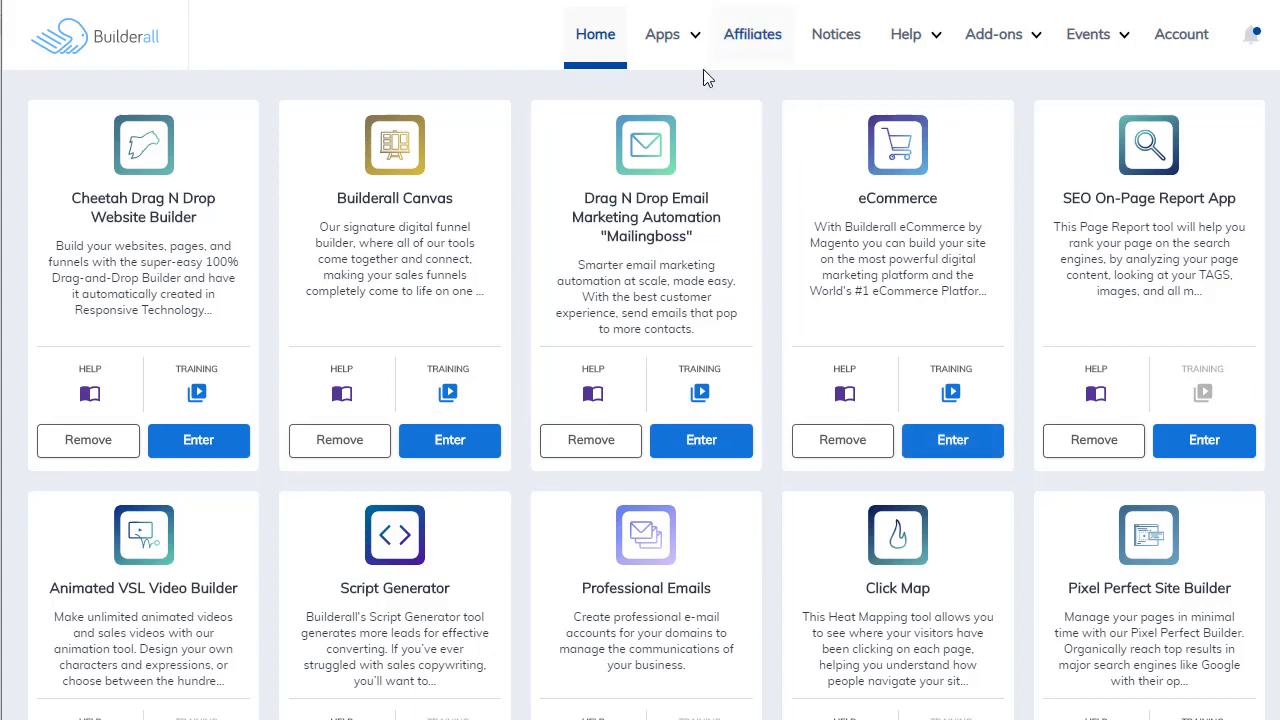
# Step: Create a new website in the Cheetah Drag N Drop Website Builder from the Sales Funnel template Homepage Funnel - 002
pyautogui.click(697, 42)
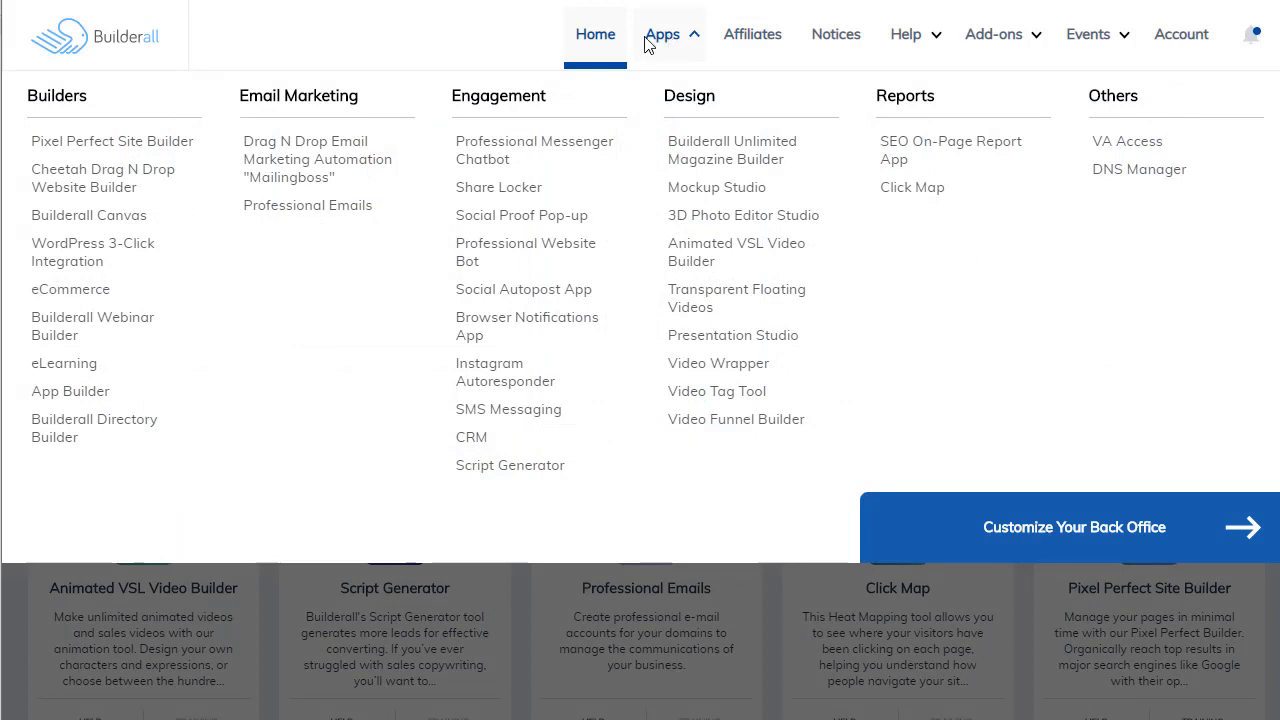
pyautogui.click(176, 158)
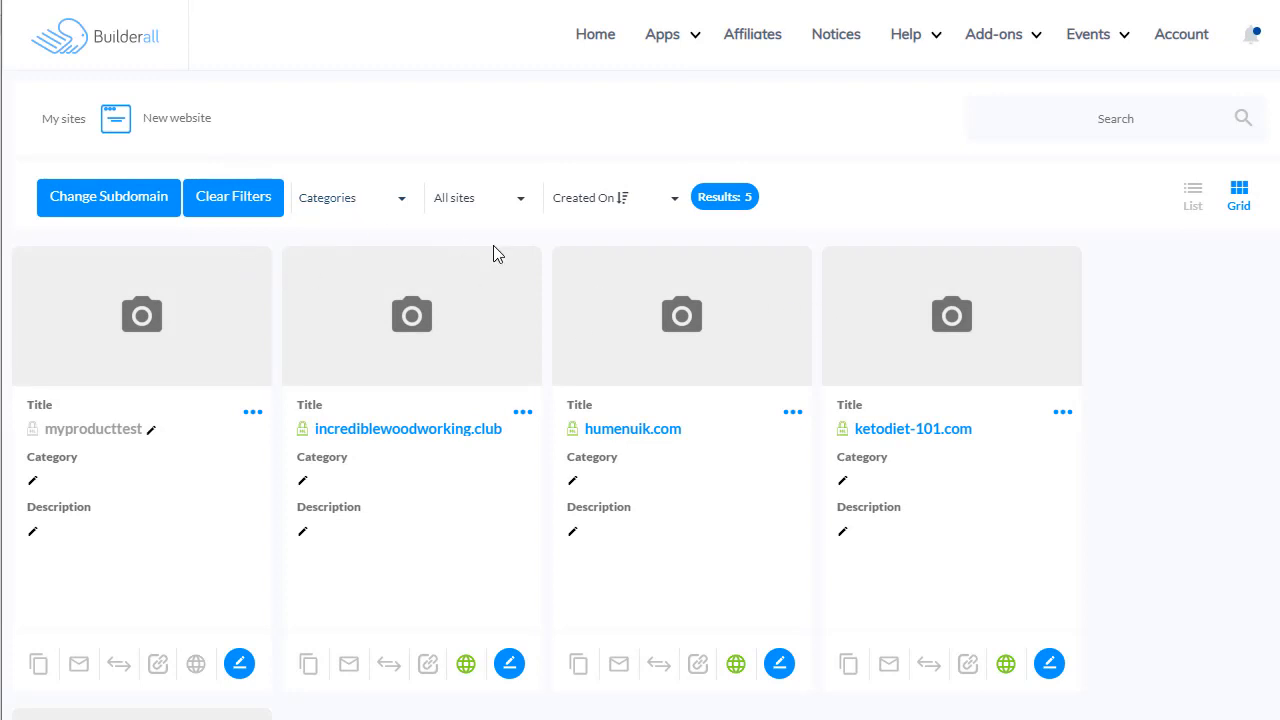
pyautogui.click(170, 122)
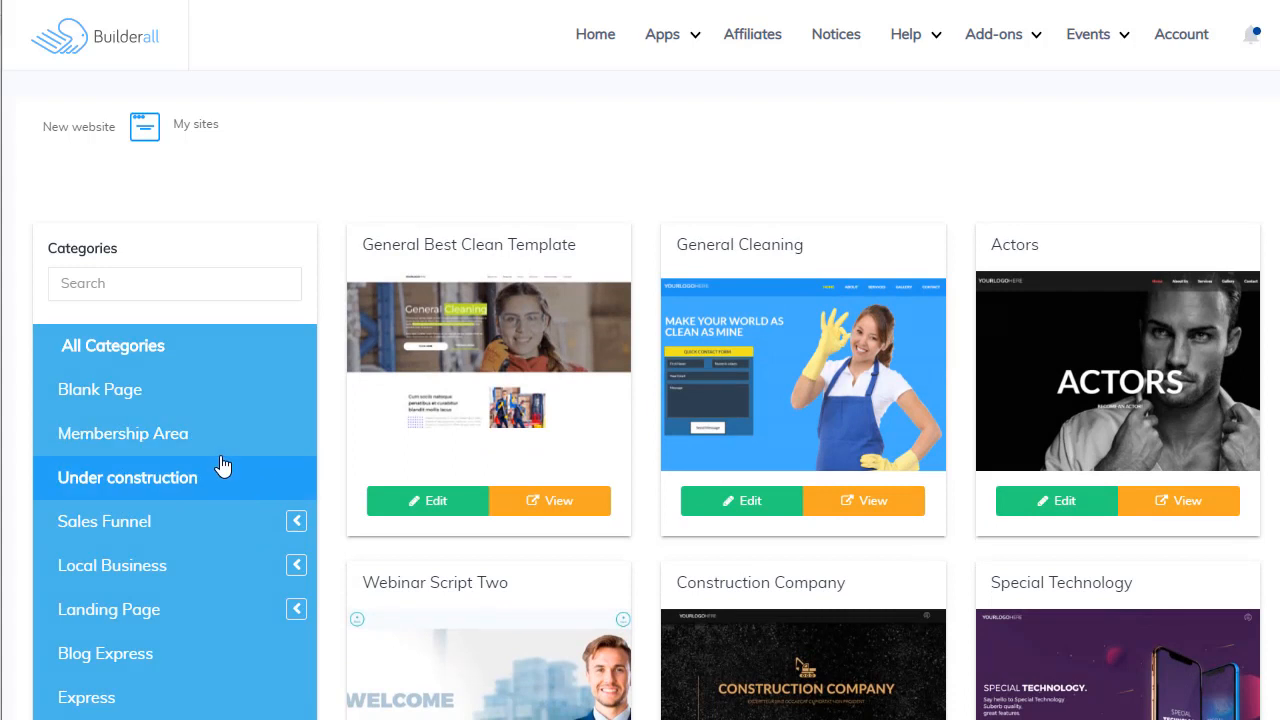
pyautogui.click(172, 528)
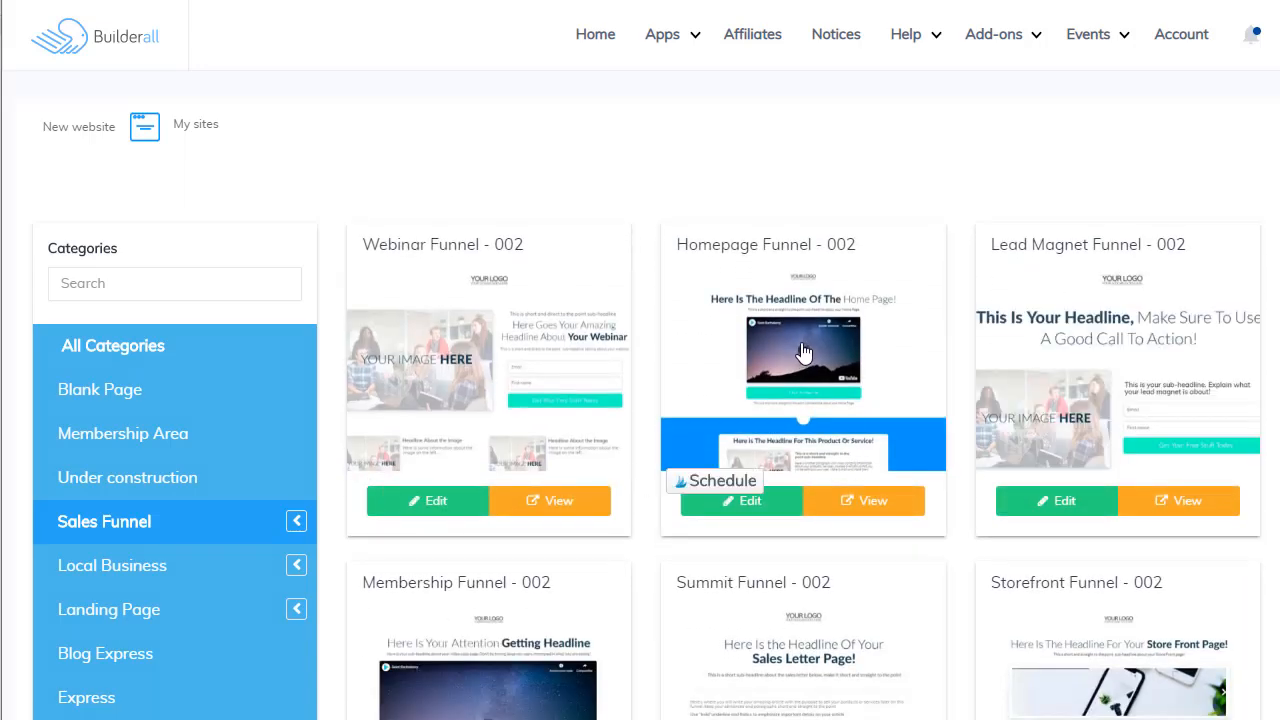
pyautogui.click(745, 507)
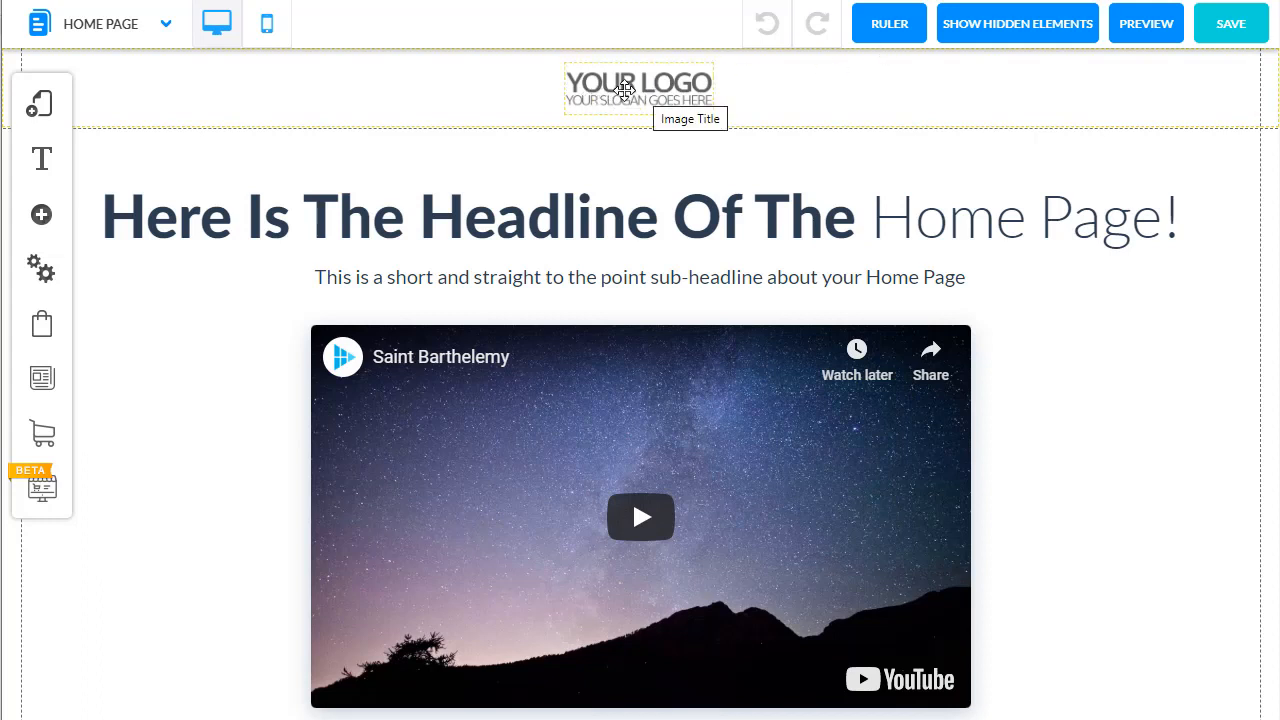
# Step: Replace the placeholder logo in the page header with the Ketogenic Diet 101 logo image from My Files
pyautogui.click(624, 90)
pyautogui.click(646, 196)
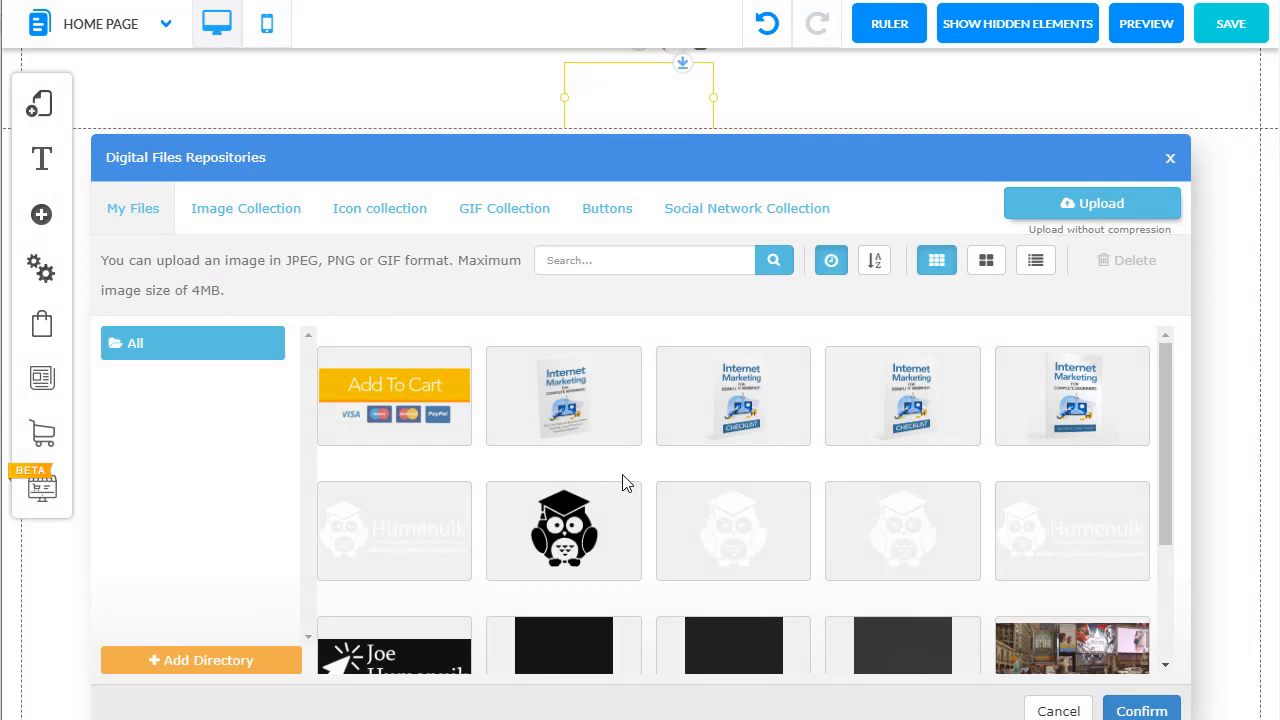
pyautogui.scroll(-8, 622, 483)
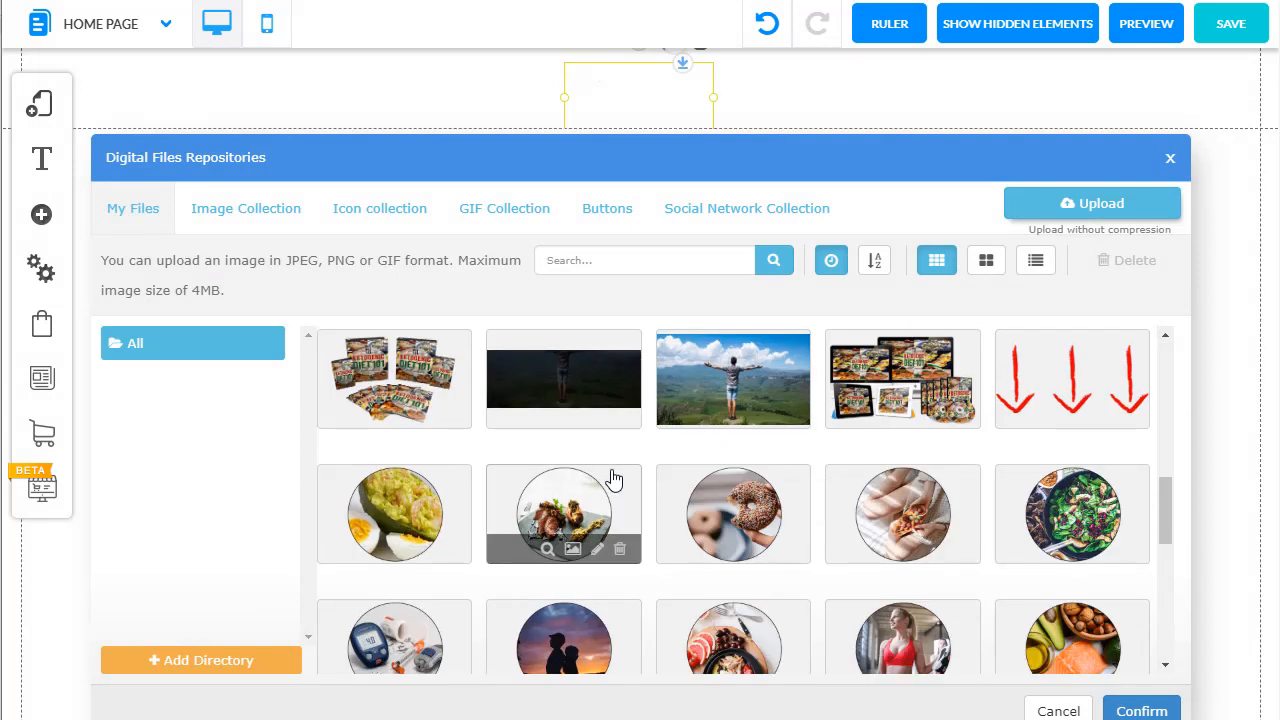
pyautogui.scroll(-10, 612, 481)
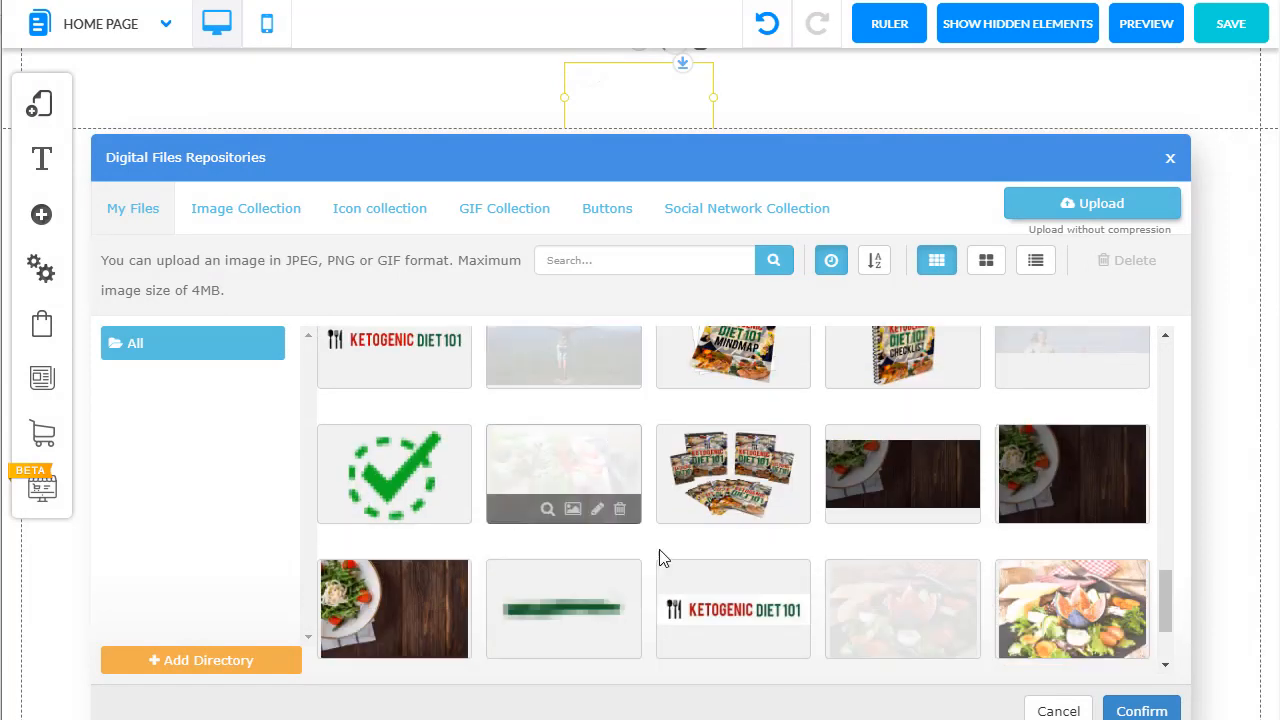
pyautogui.click(670, 586)
pyautogui.click(1142, 708)
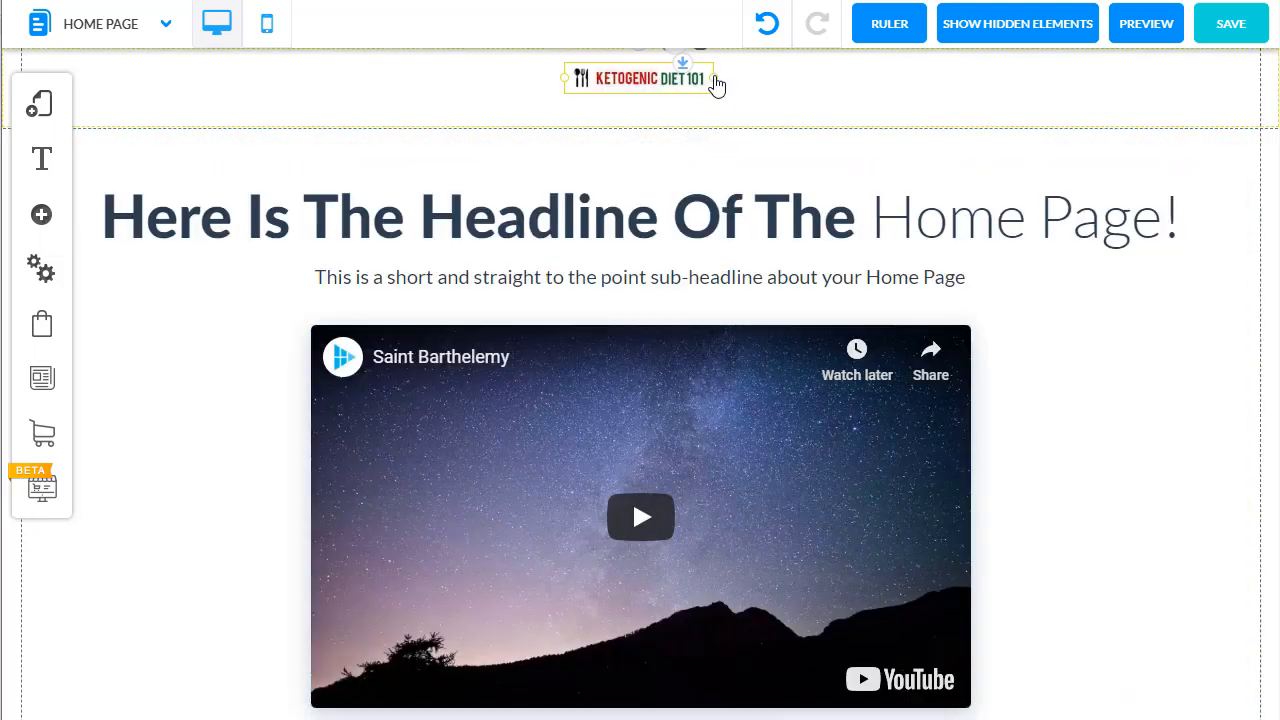
# Step: Enlarge the header logo to about 248 px wide and center it on the page, checking its mobile layout
pyautogui.moveTo(716, 86); pyautogui.dragTo(817, 99)
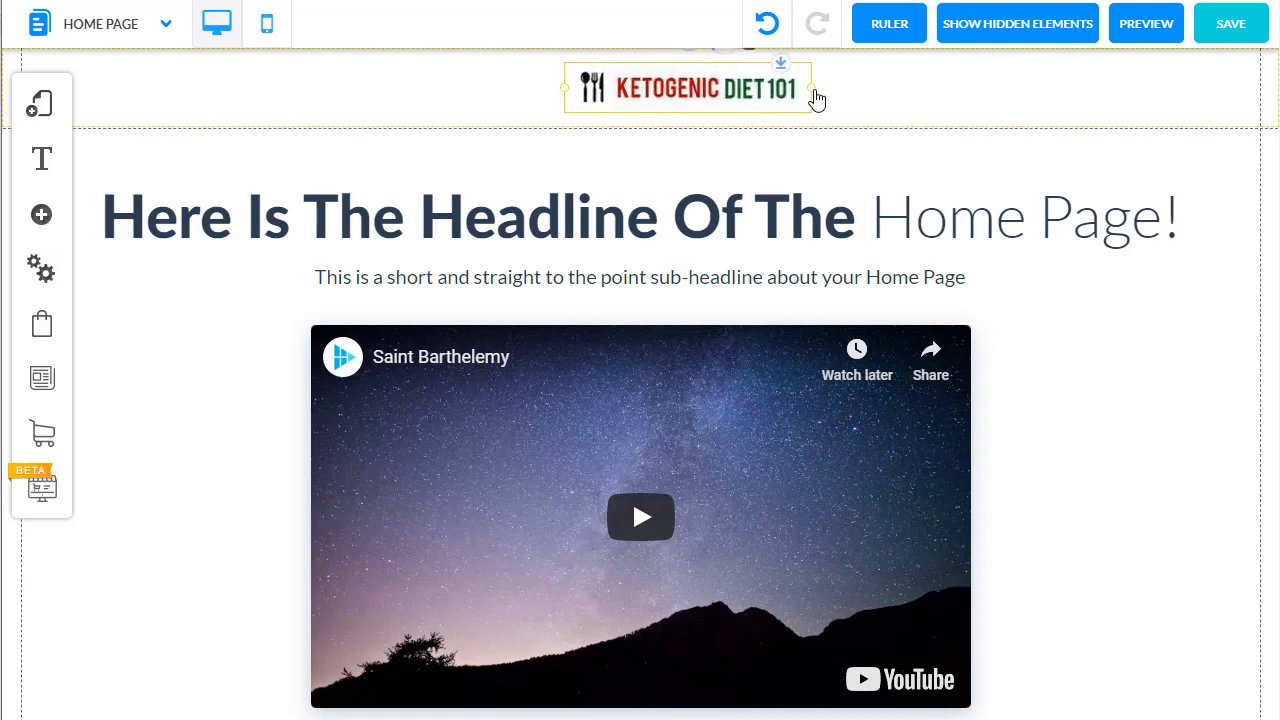
pyautogui.click(711, 87)
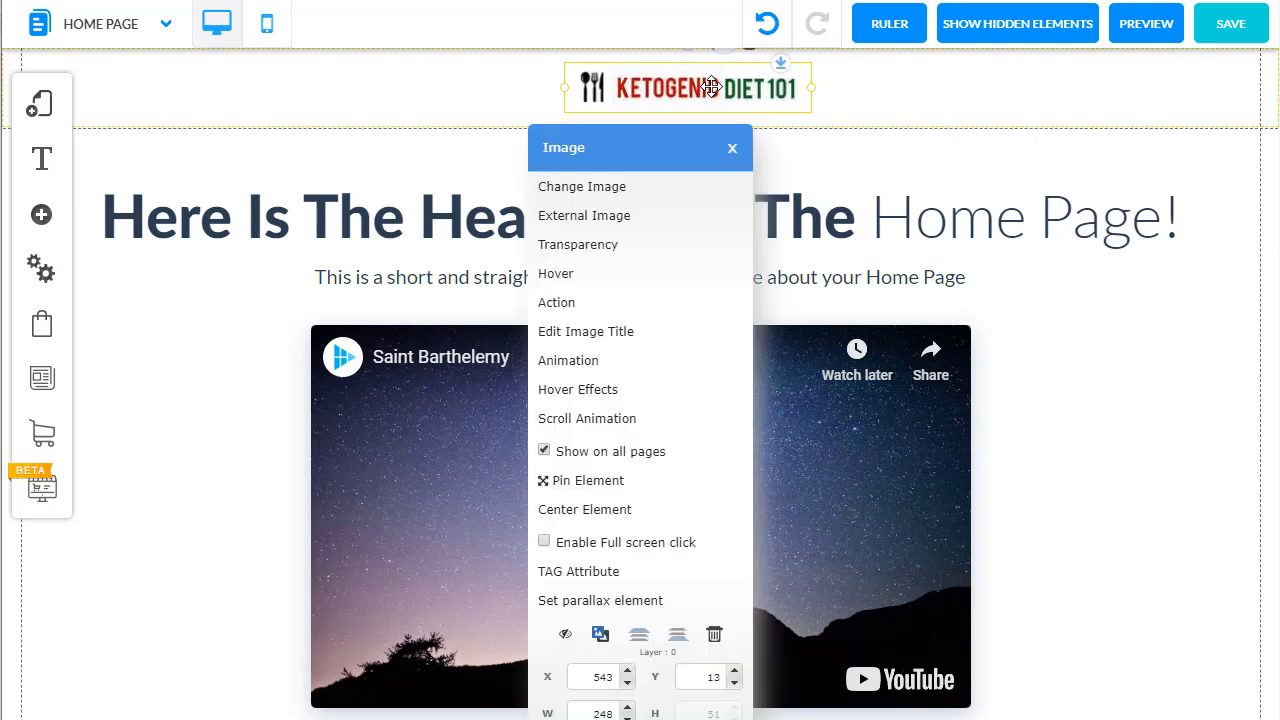
pyautogui.click(641, 525)
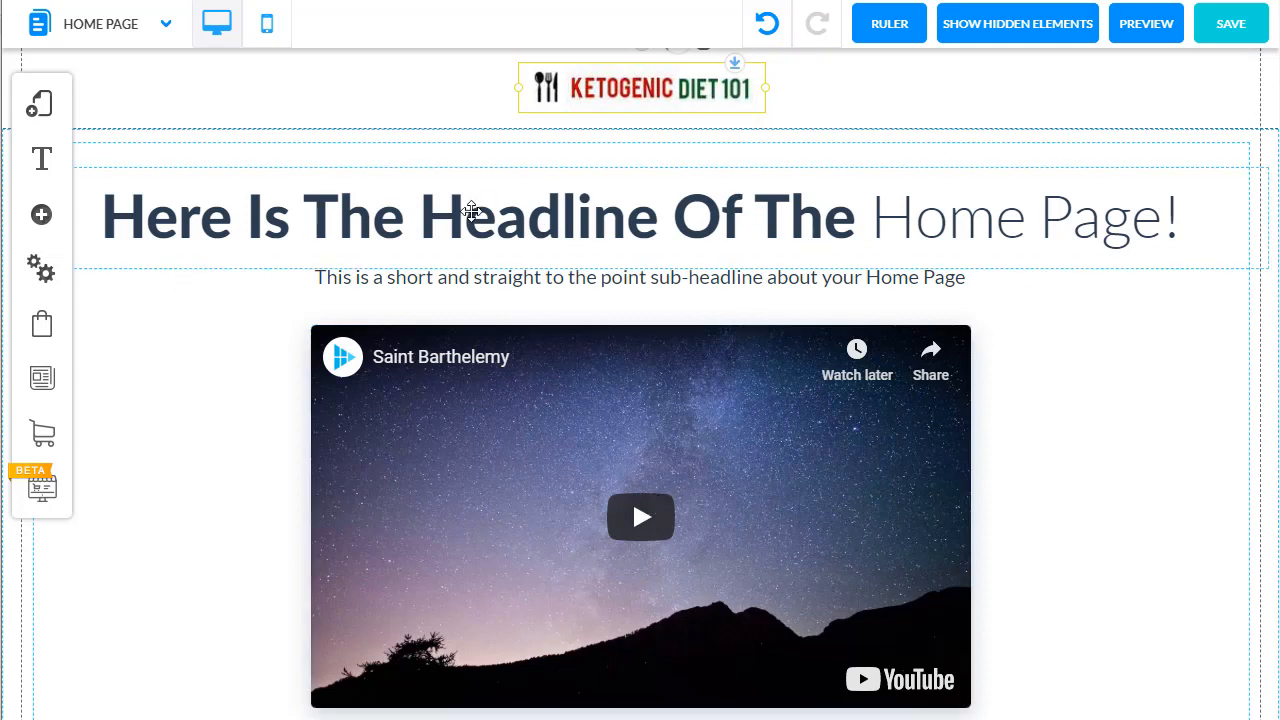
pyautogui.click(268, 28)
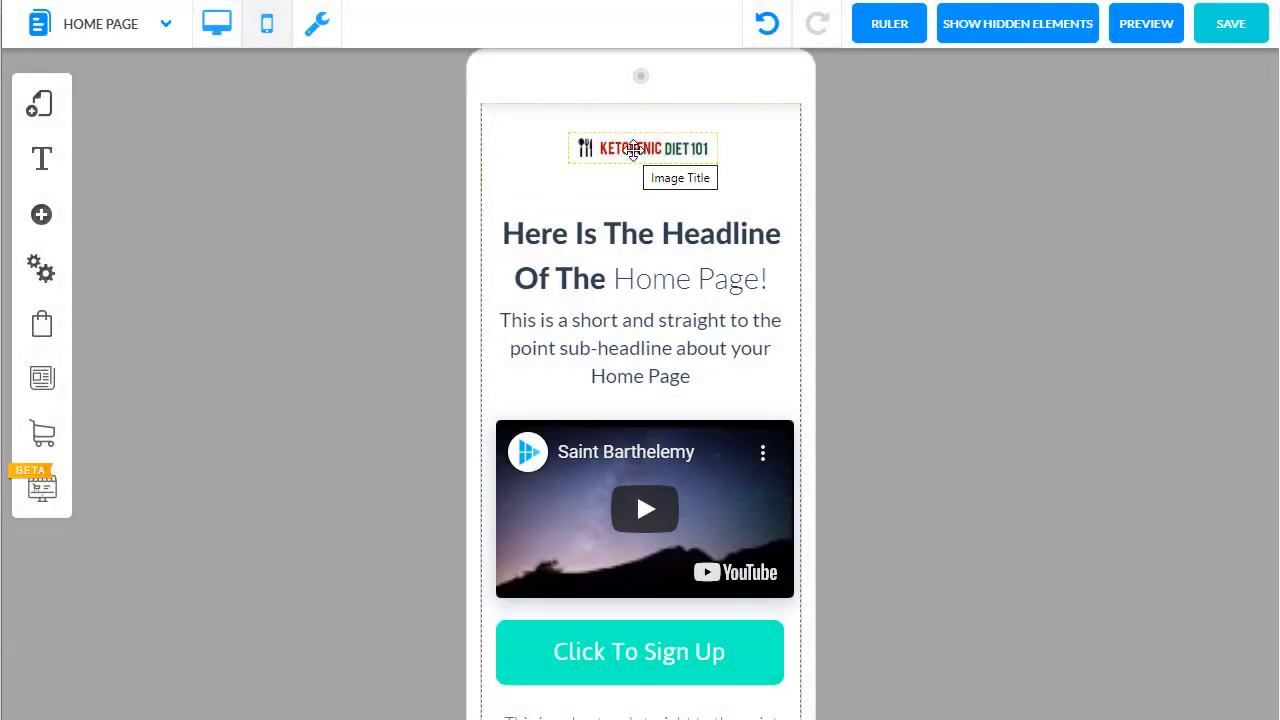
pyautogui.click(211, 27)
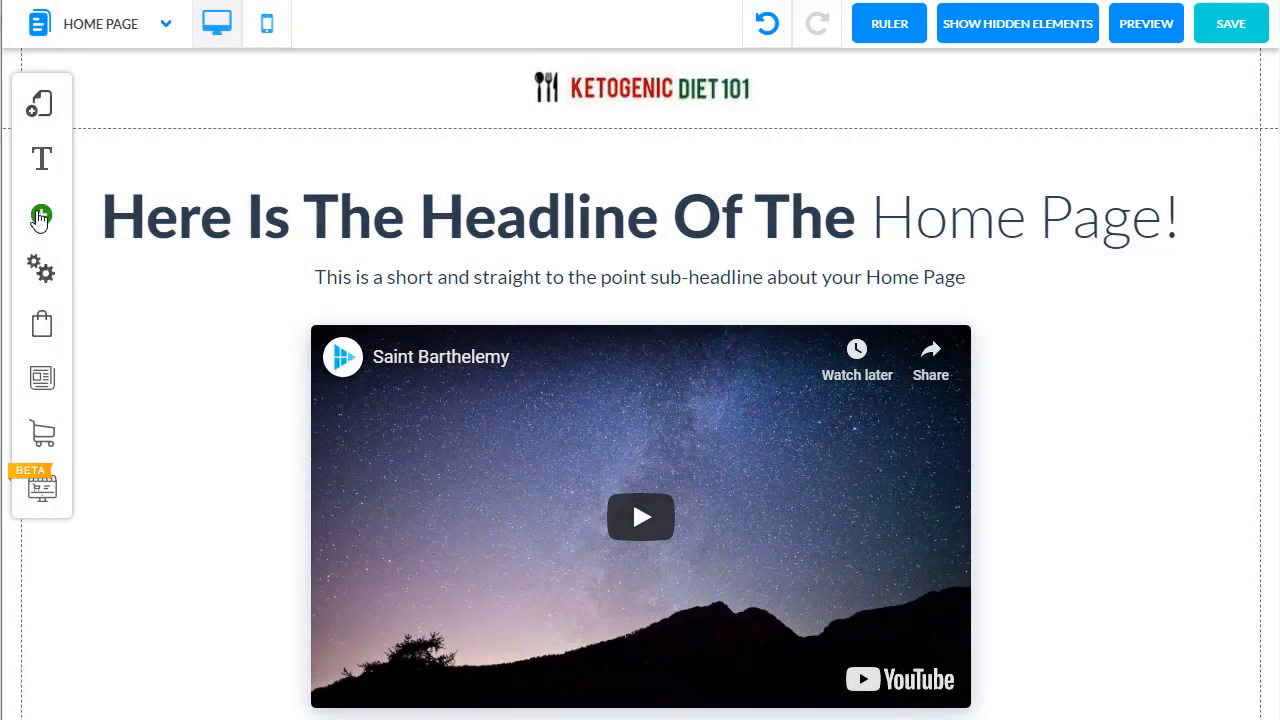
# Step: Add a solid blue simple box and place it over the end of the home page headline
pyautogui.click(40, 217)
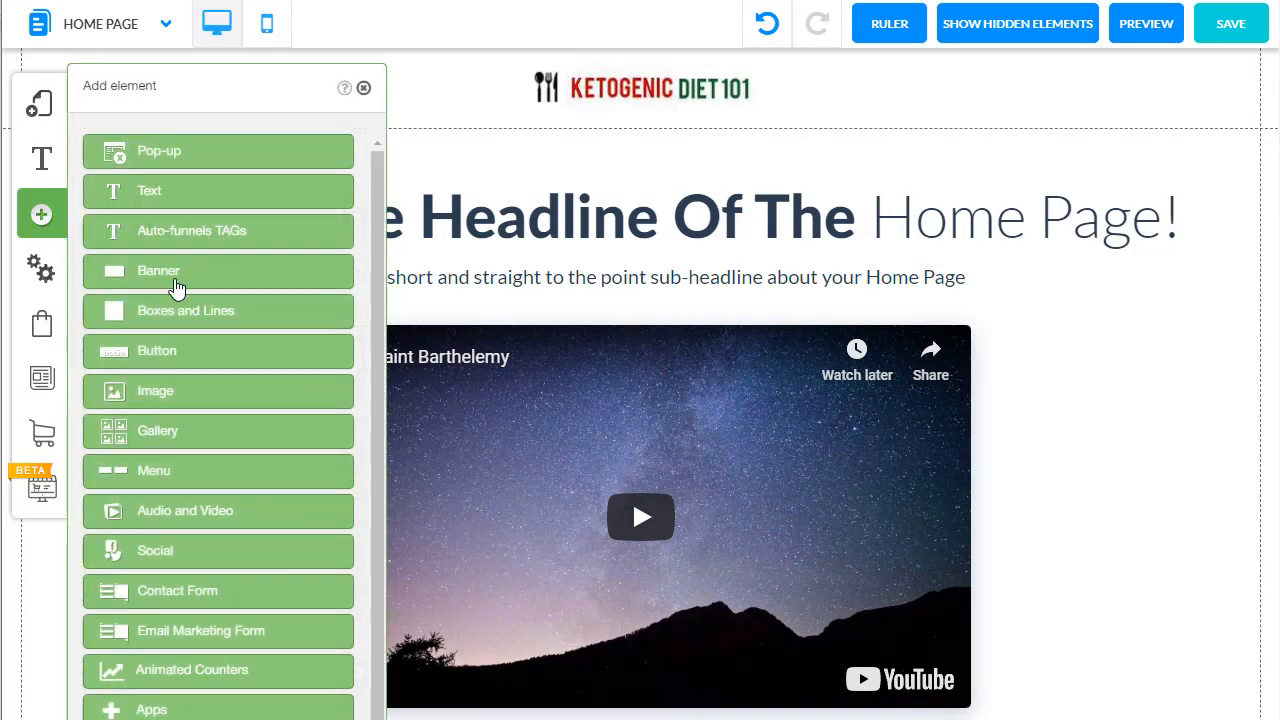
pyautogui.click(194, 316)
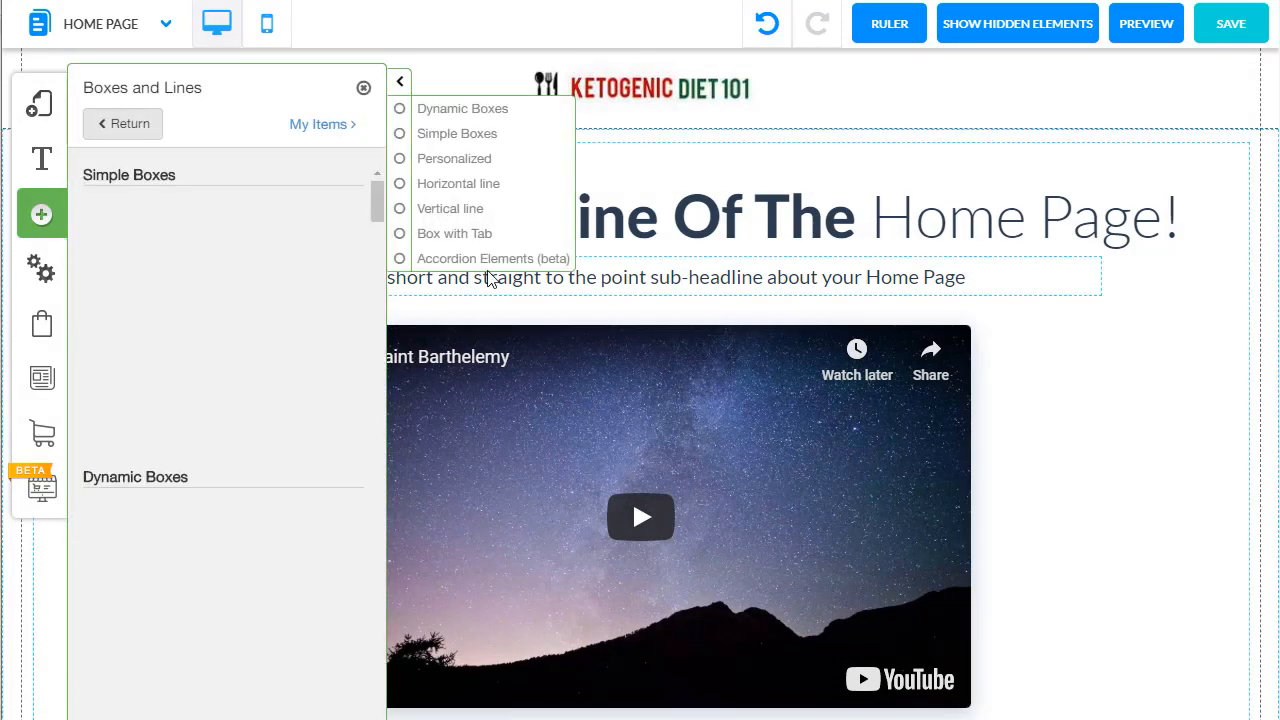
pyautogui.click(171, 223)
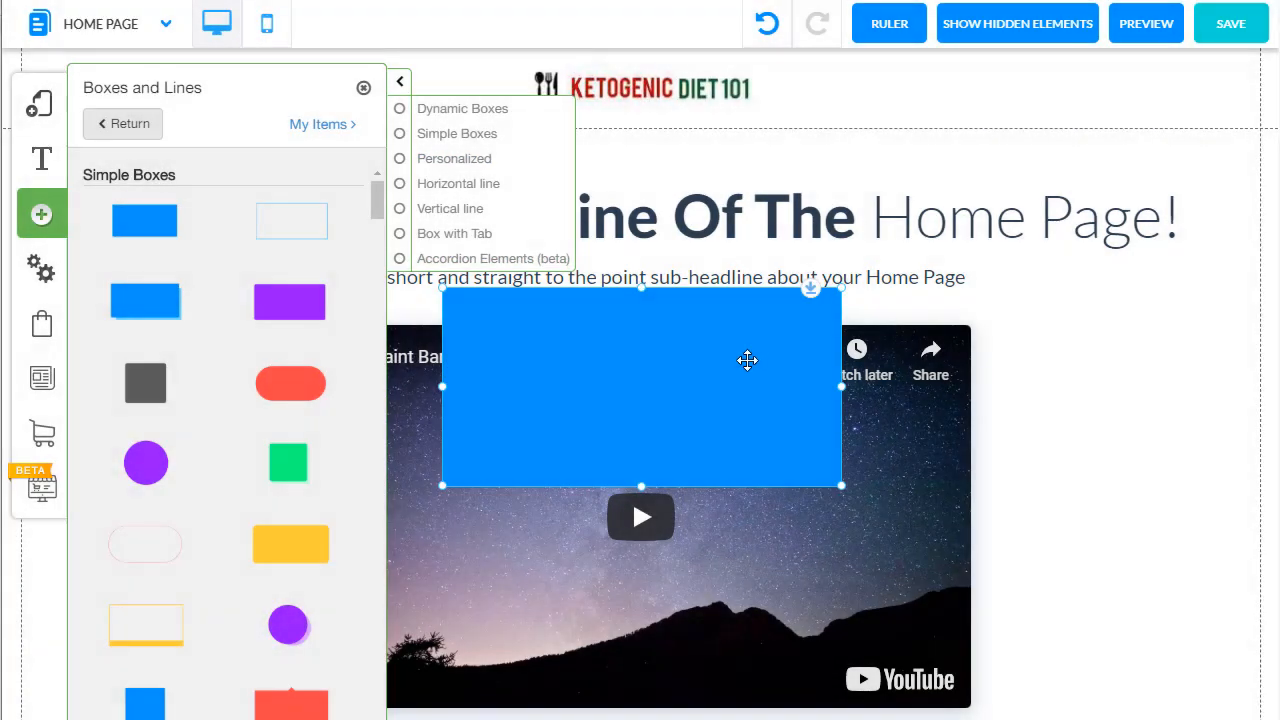
pyautogui.moveTo(749, 360); pyautogui.dragTo(1059, 267)
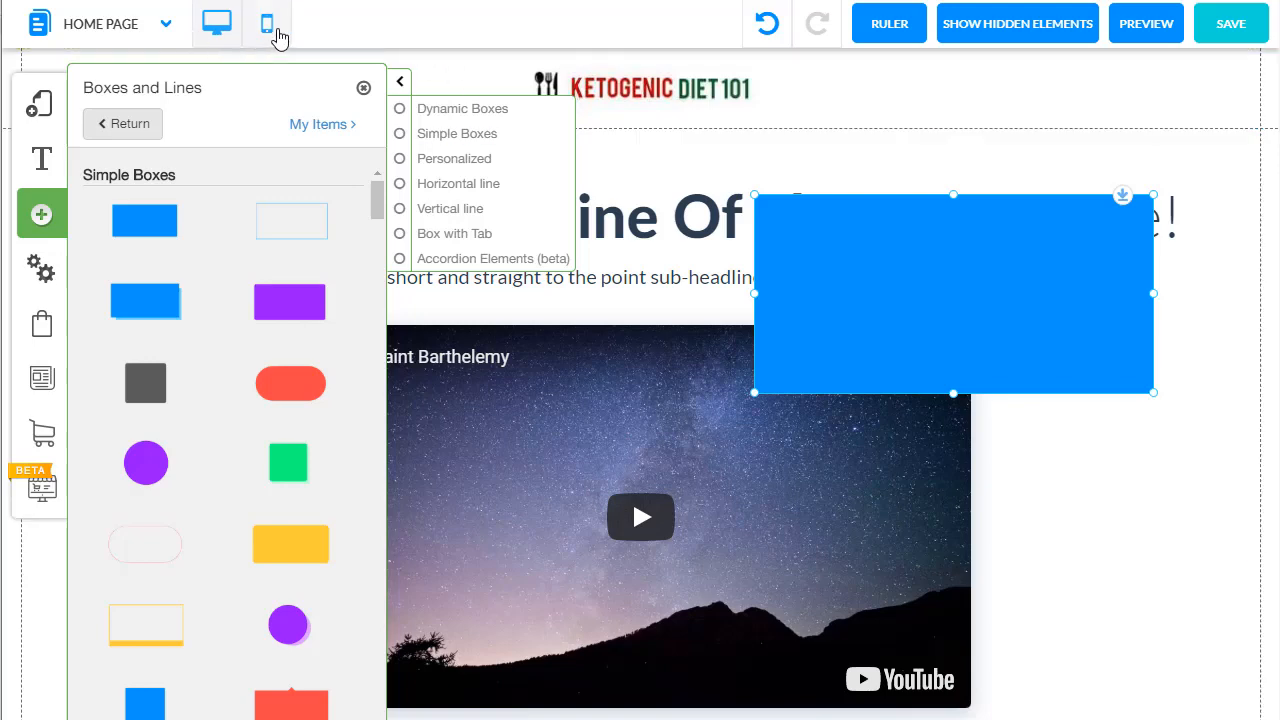
# Step: Delete the blue box from the mobile layout and from the desktop layout
pyautogui.click(276, 33)
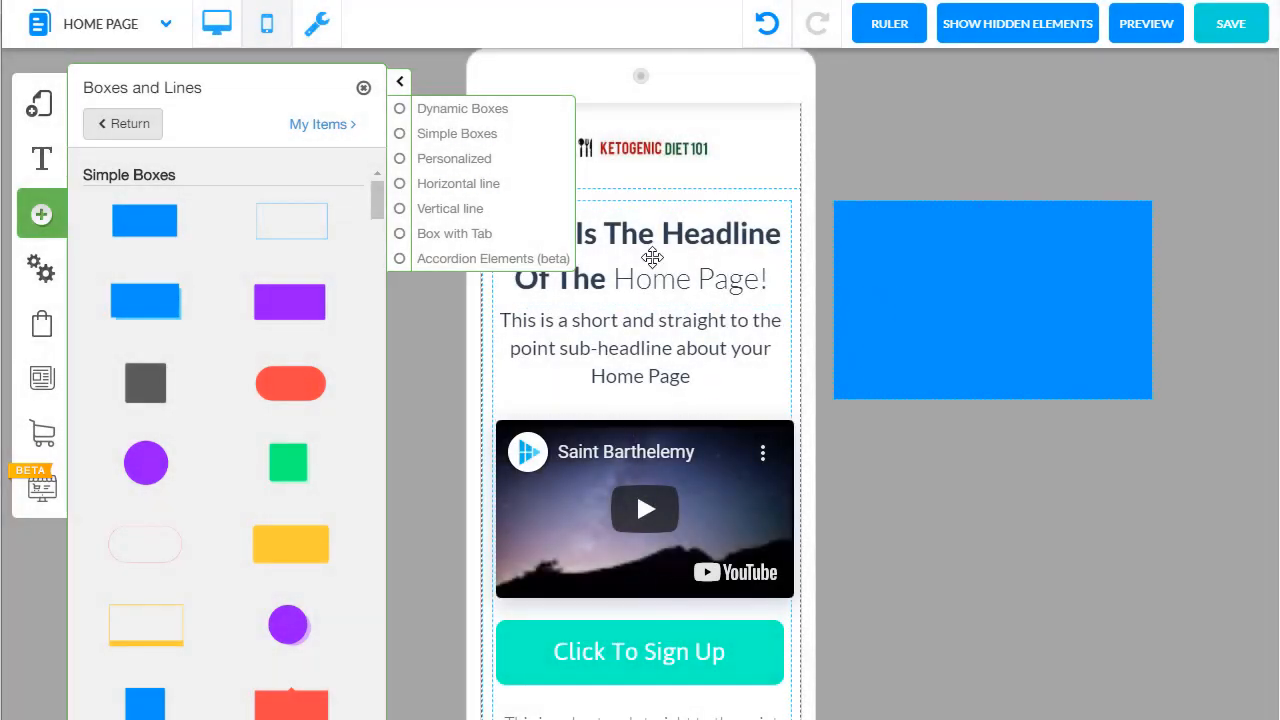
pyautogui.click(364, 88)
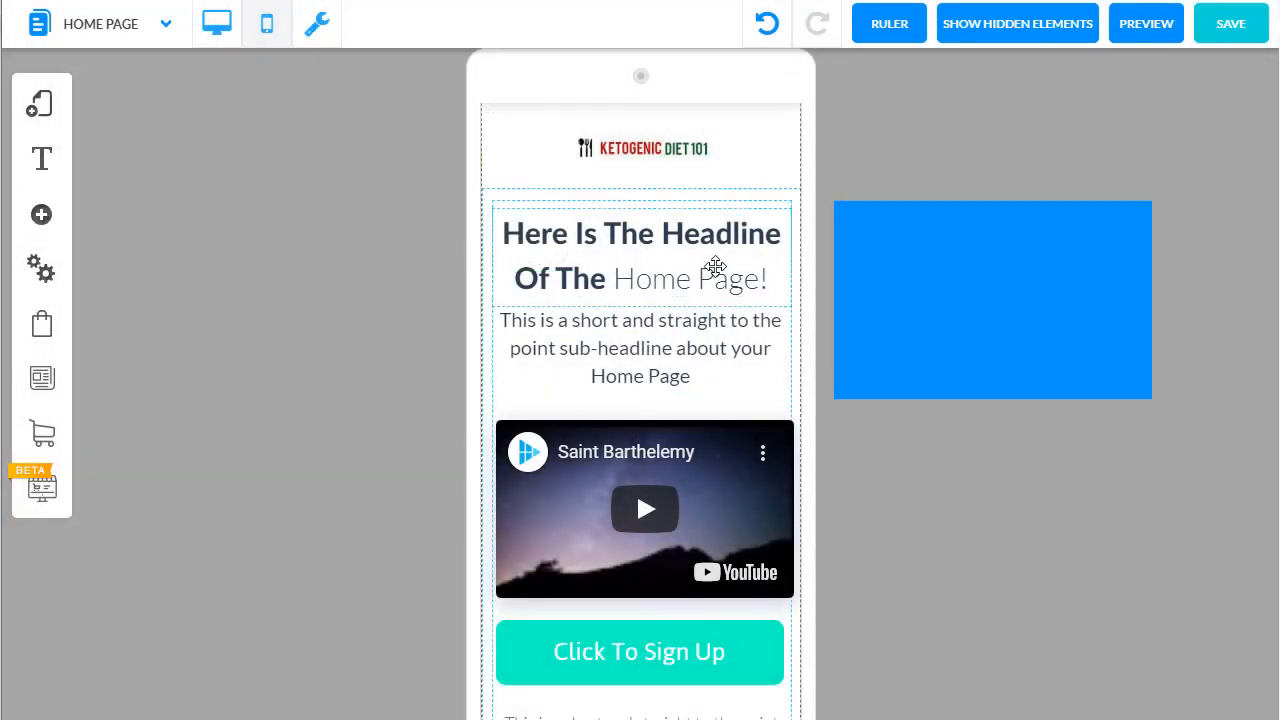
pyautogui.moveTo(1014, 295); pyautogui.dragTo(1086, 260)
pyautogui.press('Delete')
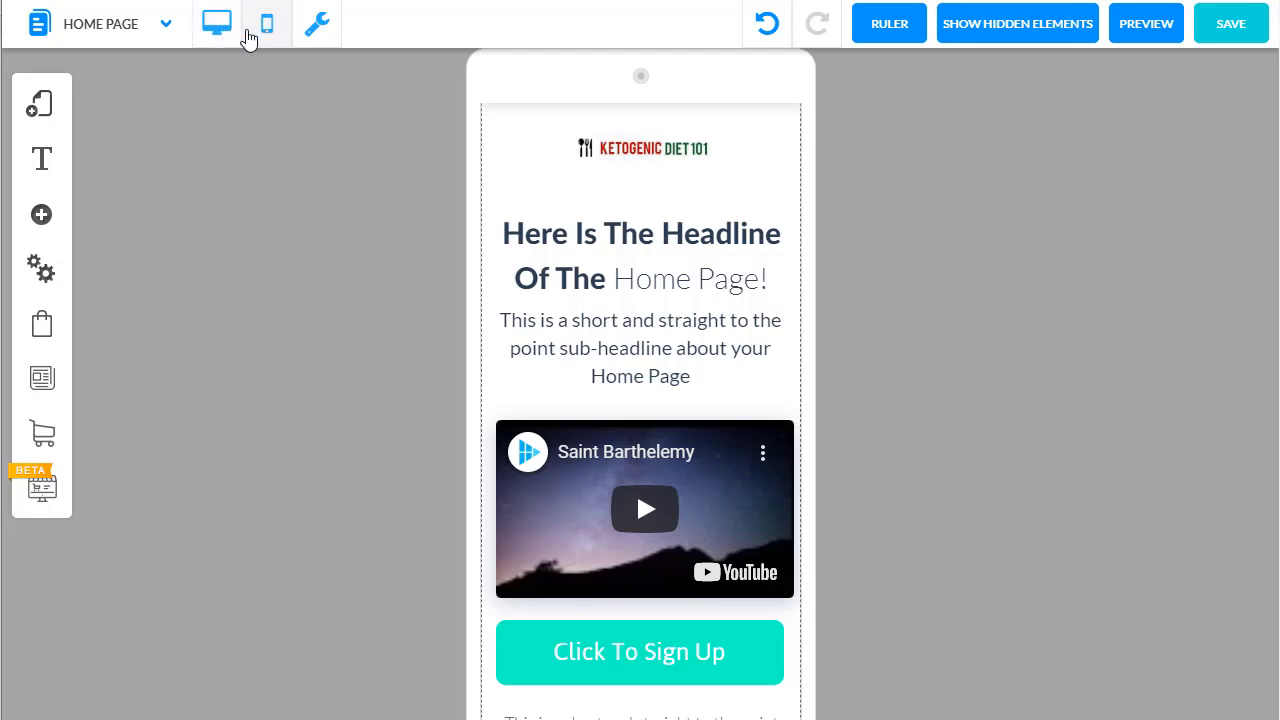
pyautogui.click(216, 25)
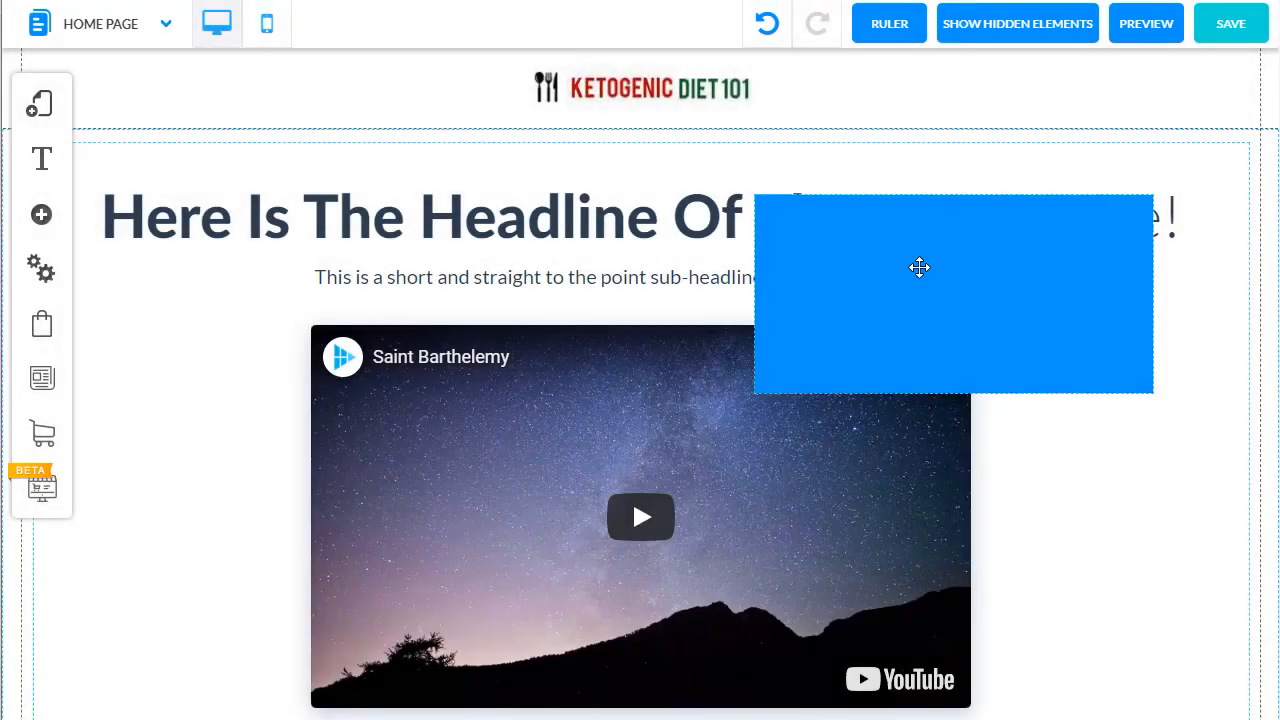
pyautogui.click(919, 267)
pyautogui.press('Delete')
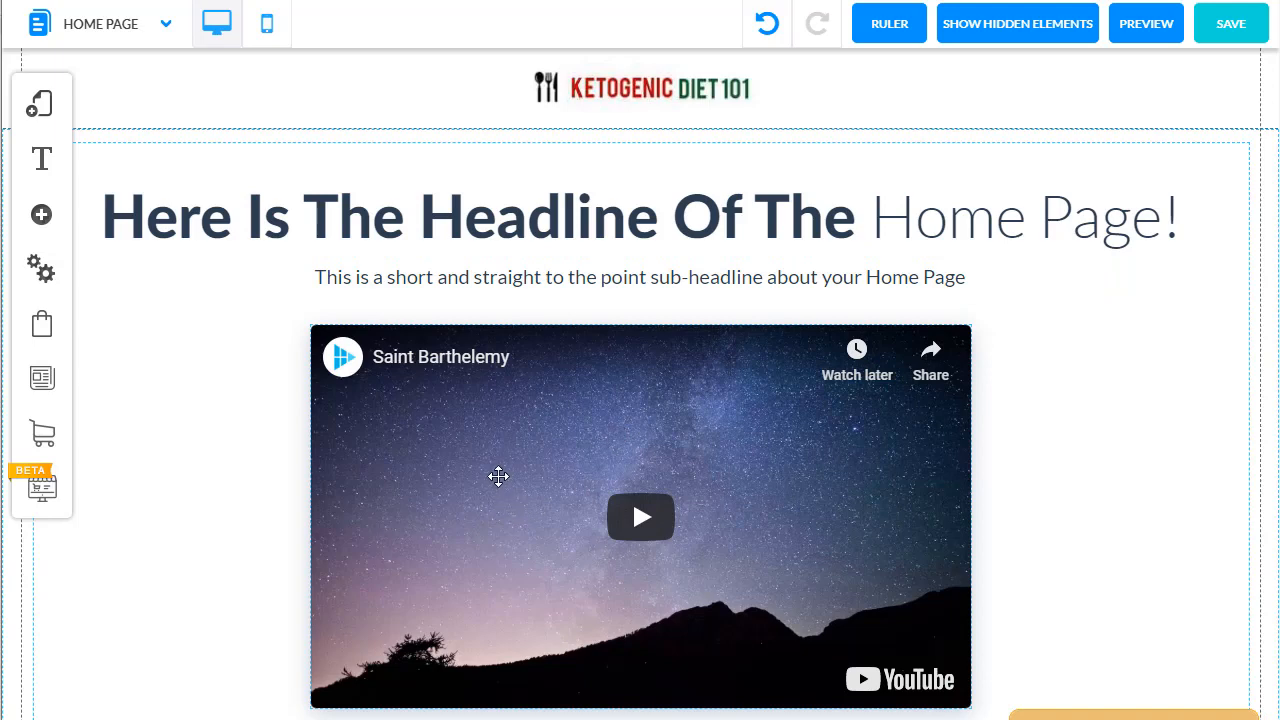
# Step: Review the URL and playback settings of the video below the main headline
pyautogui.click(500, 468)
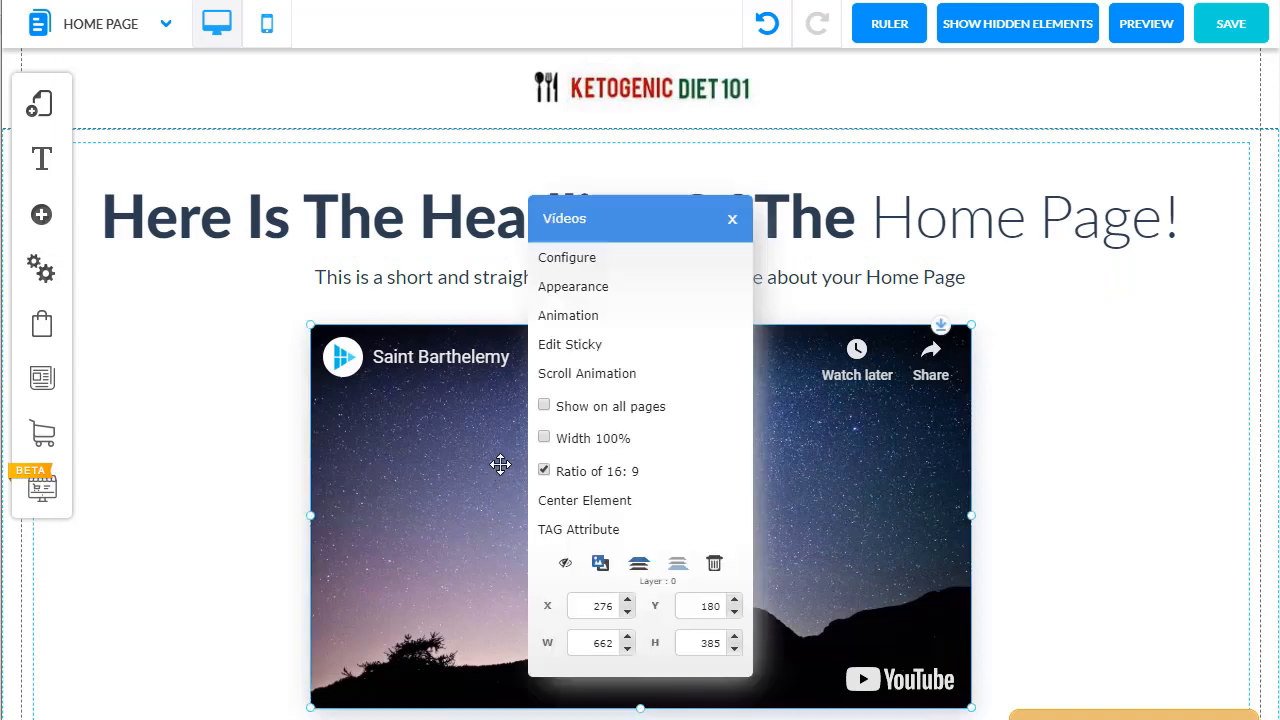
pyautogui.click(601, 257)
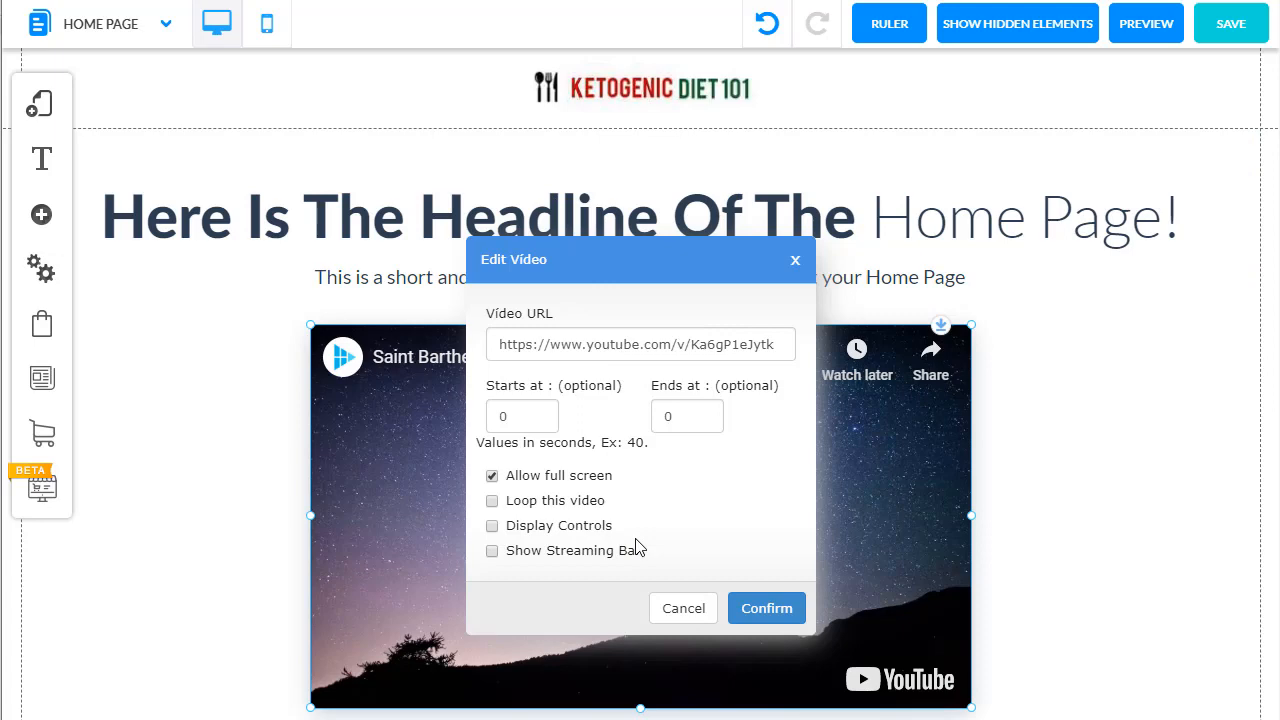
pyautogui.click(736, 610)
# Step: Examine the link action types and web address options of the Click To Sign Up button
pyautogui.scroll(-3, 640, 384)
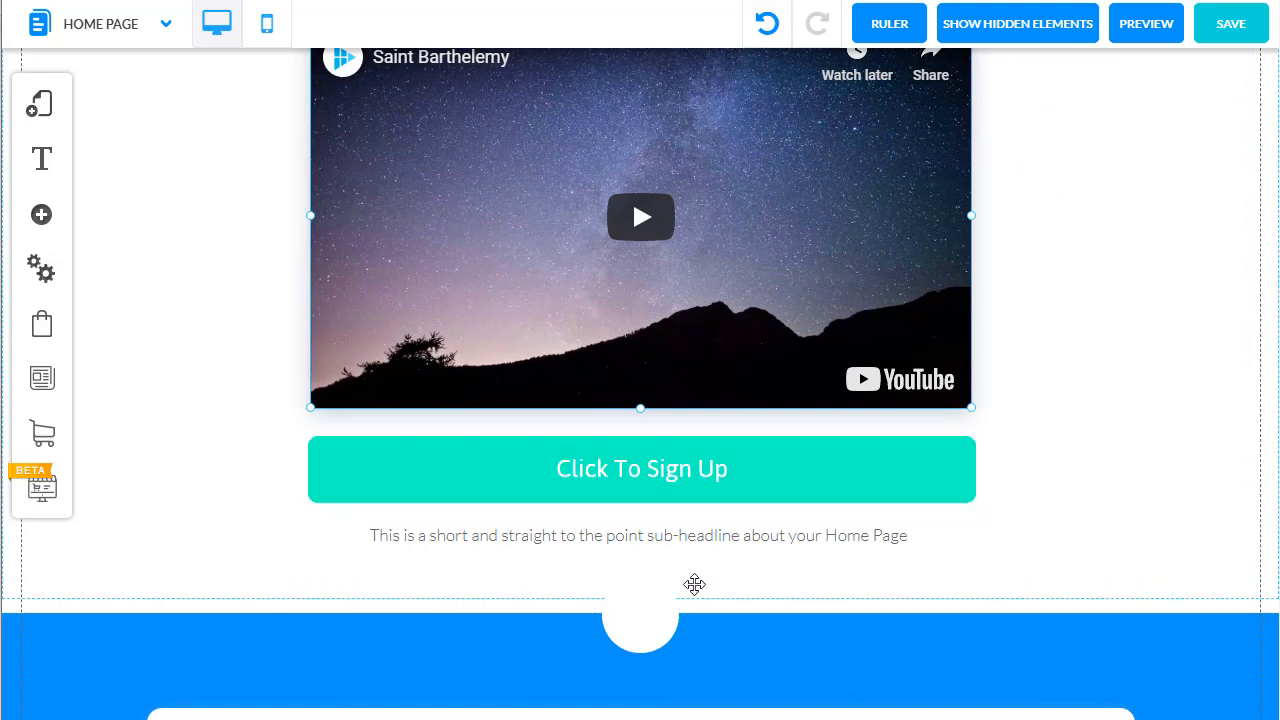
pyautogui.click(805, 481)
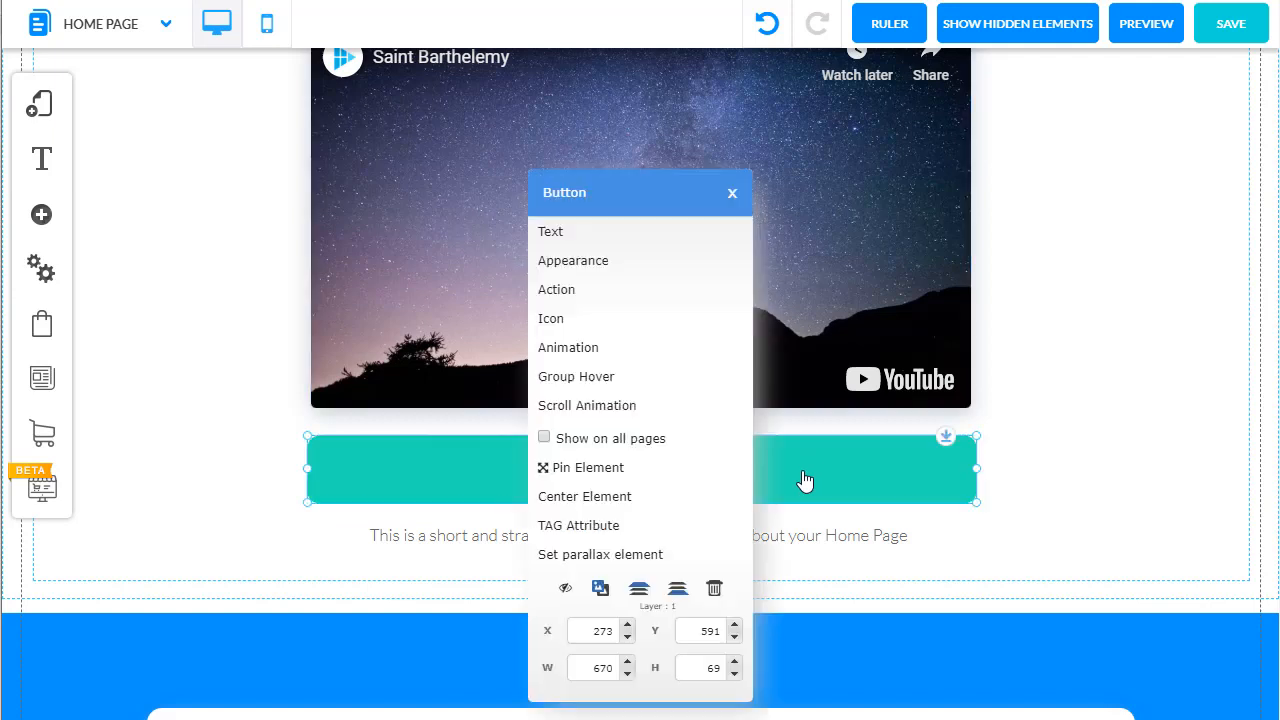
pyautogui.click(642, 290)
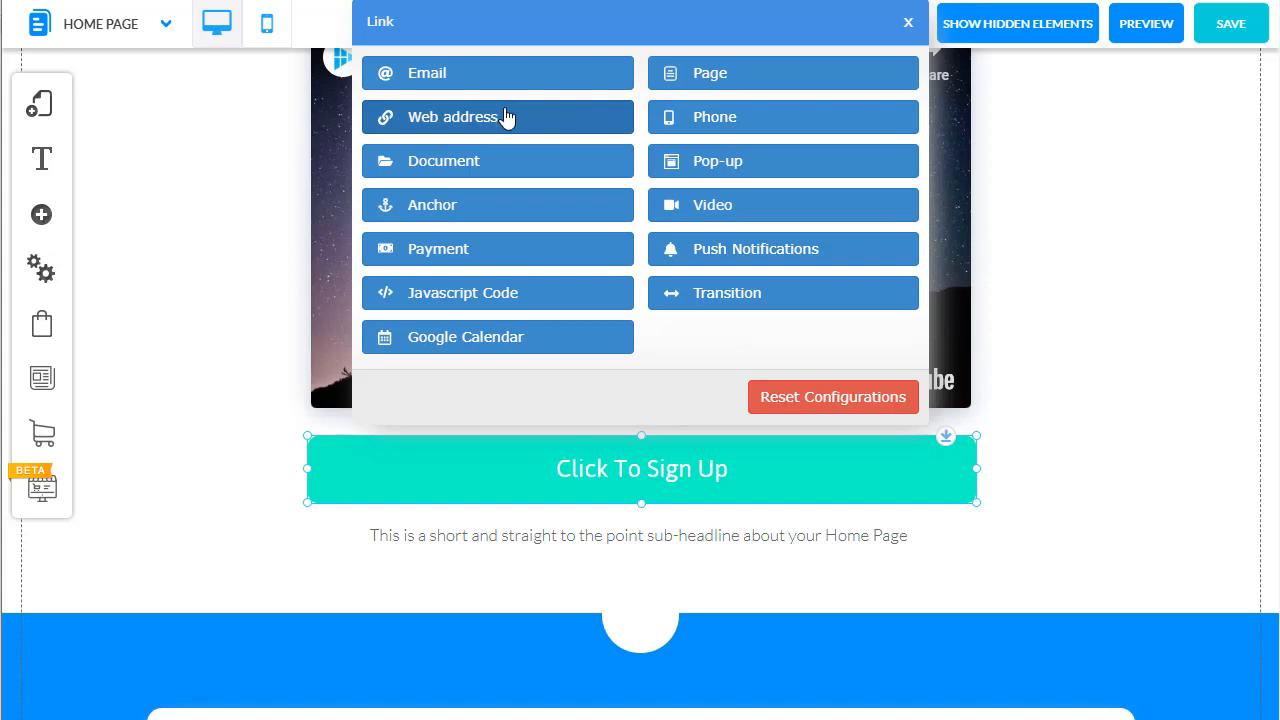
pyautogui.click(505, 117)
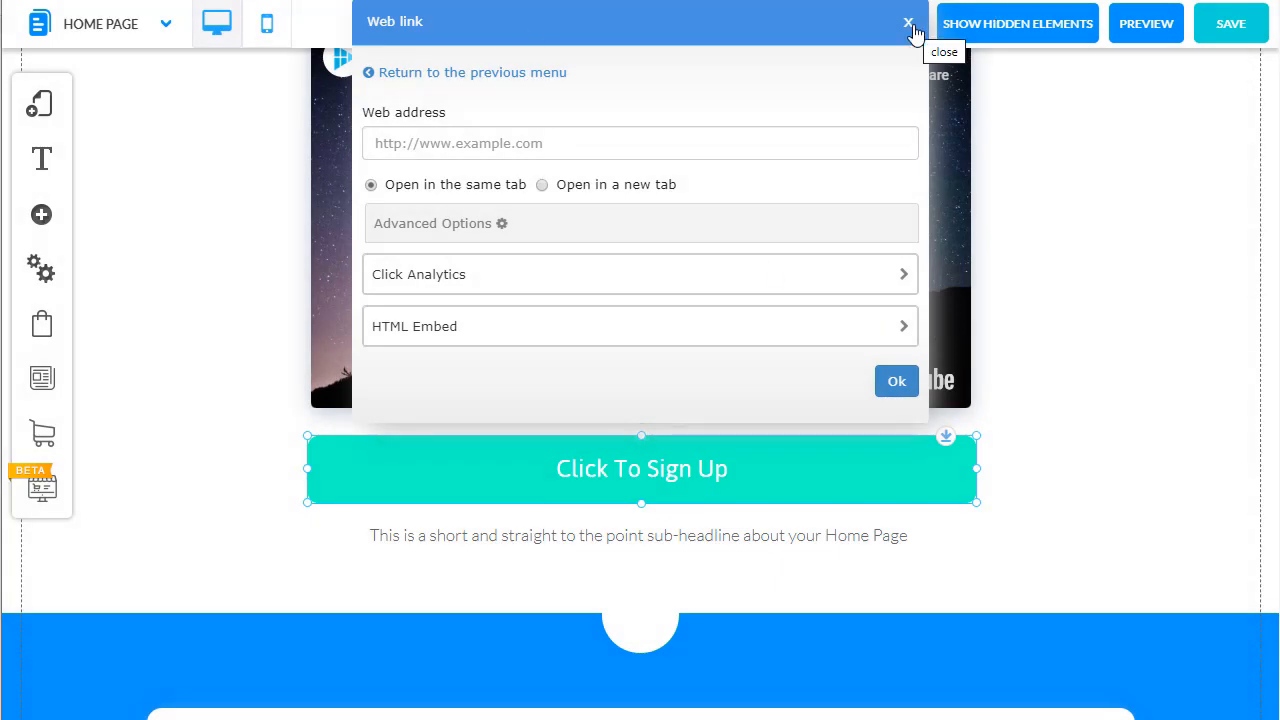
pyautogui.click(908, 23)
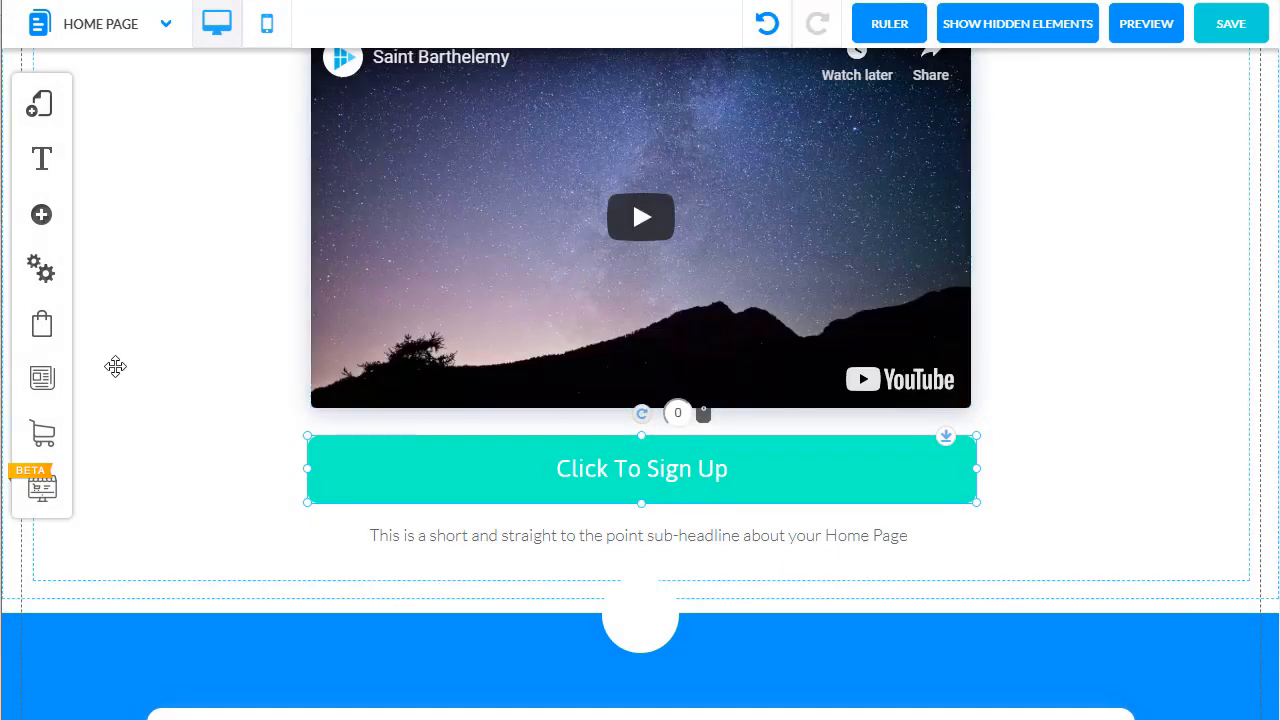
# Step: Replace the image in the first product section with the Business collection photo of a suited man wearing a watch
pyautogui.scroll(-5, 97, 383)
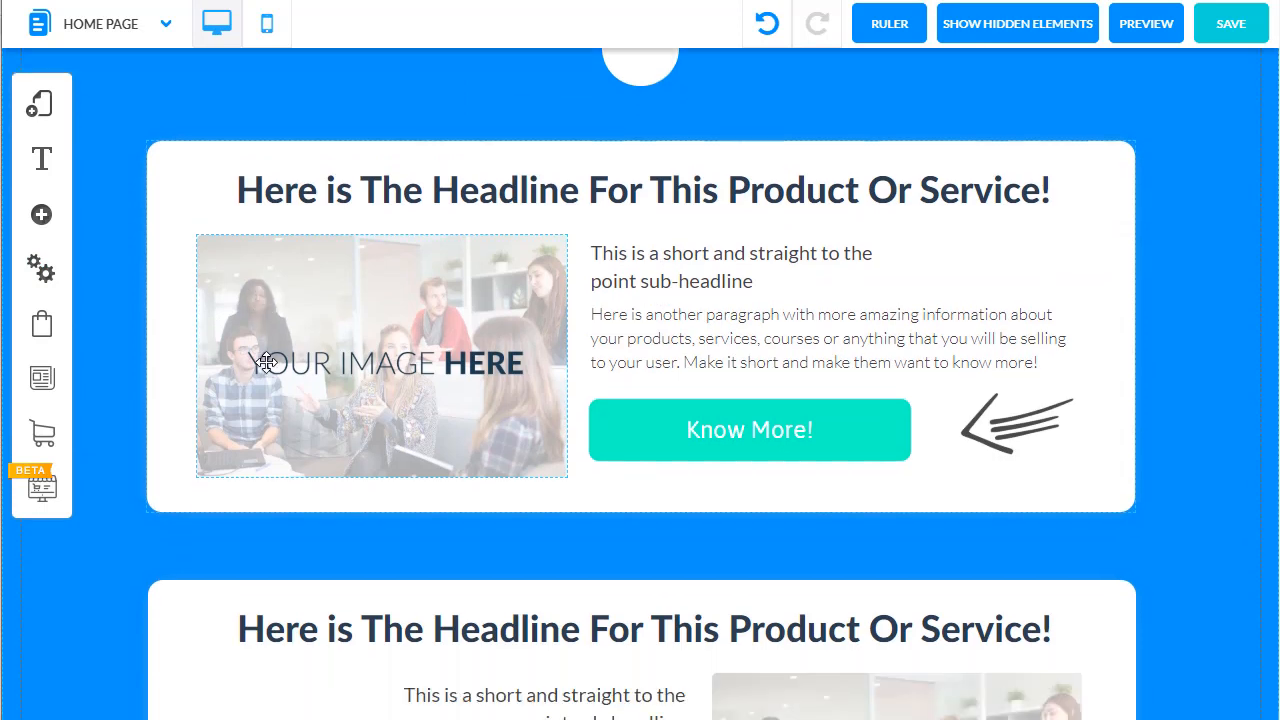
pyautogui.scroll(-1, 266, 362)
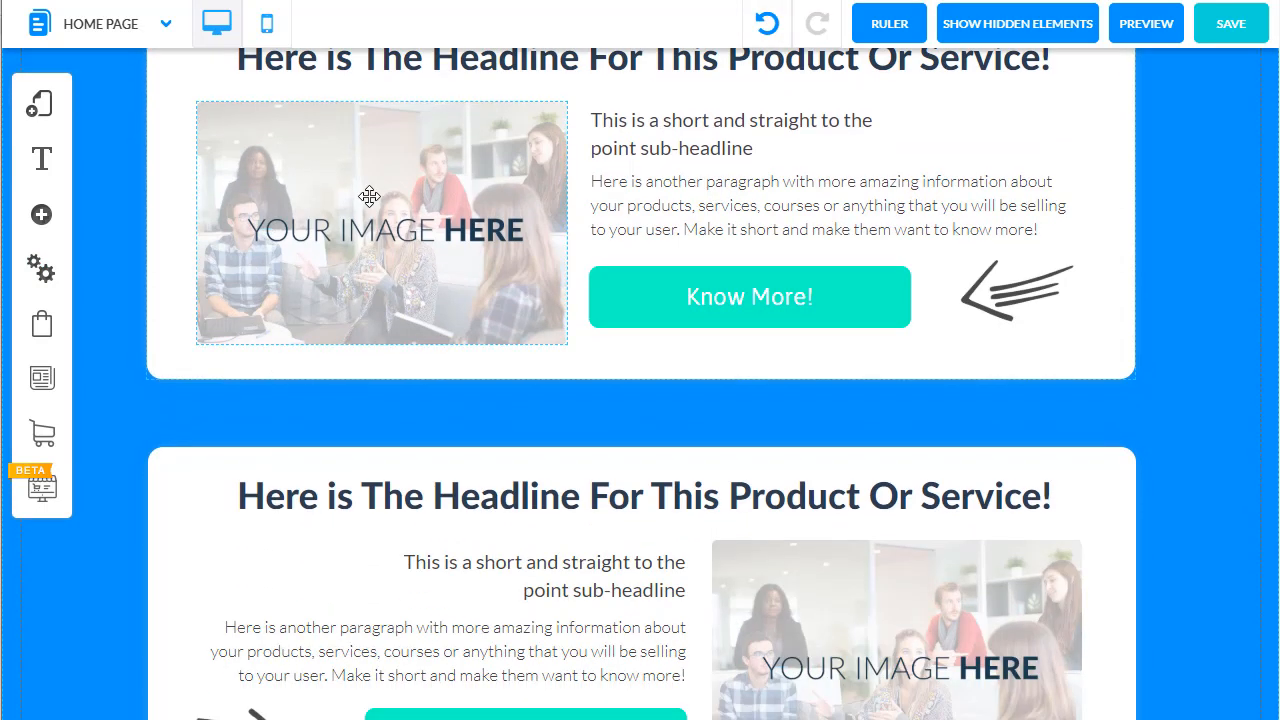
pyautogui.click(369, 196)
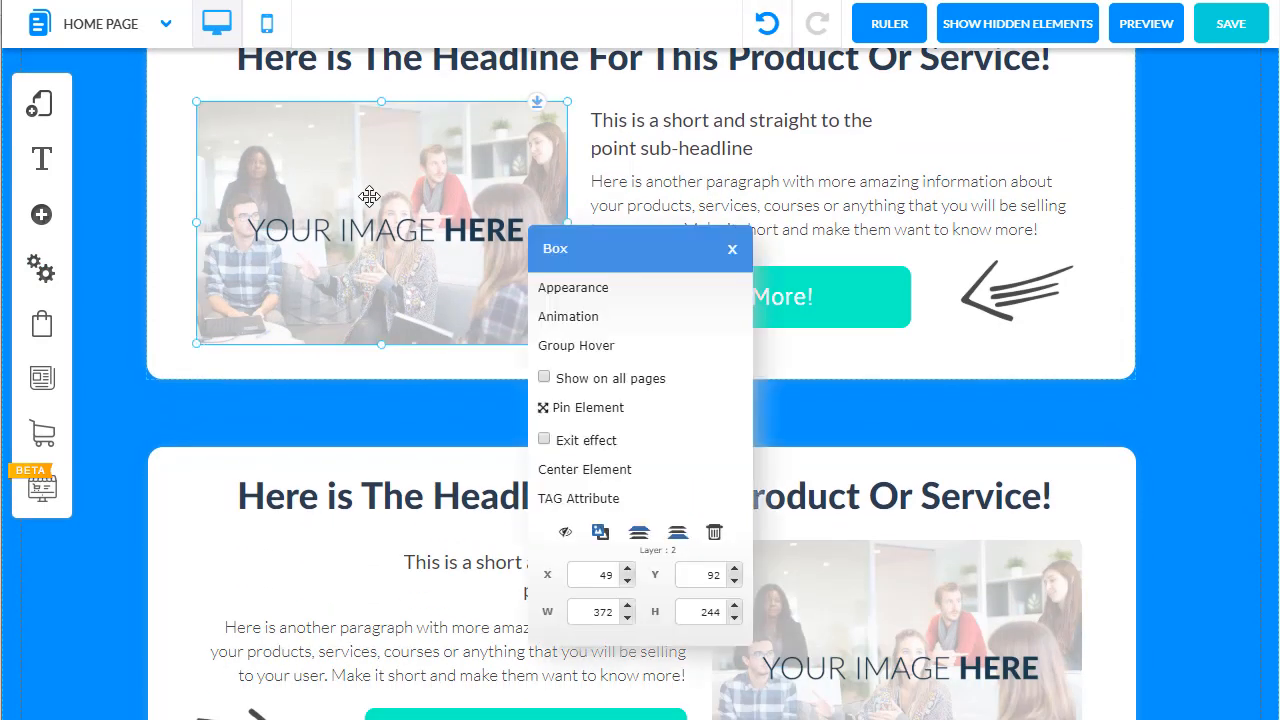
pyautogui.click(566, 290)
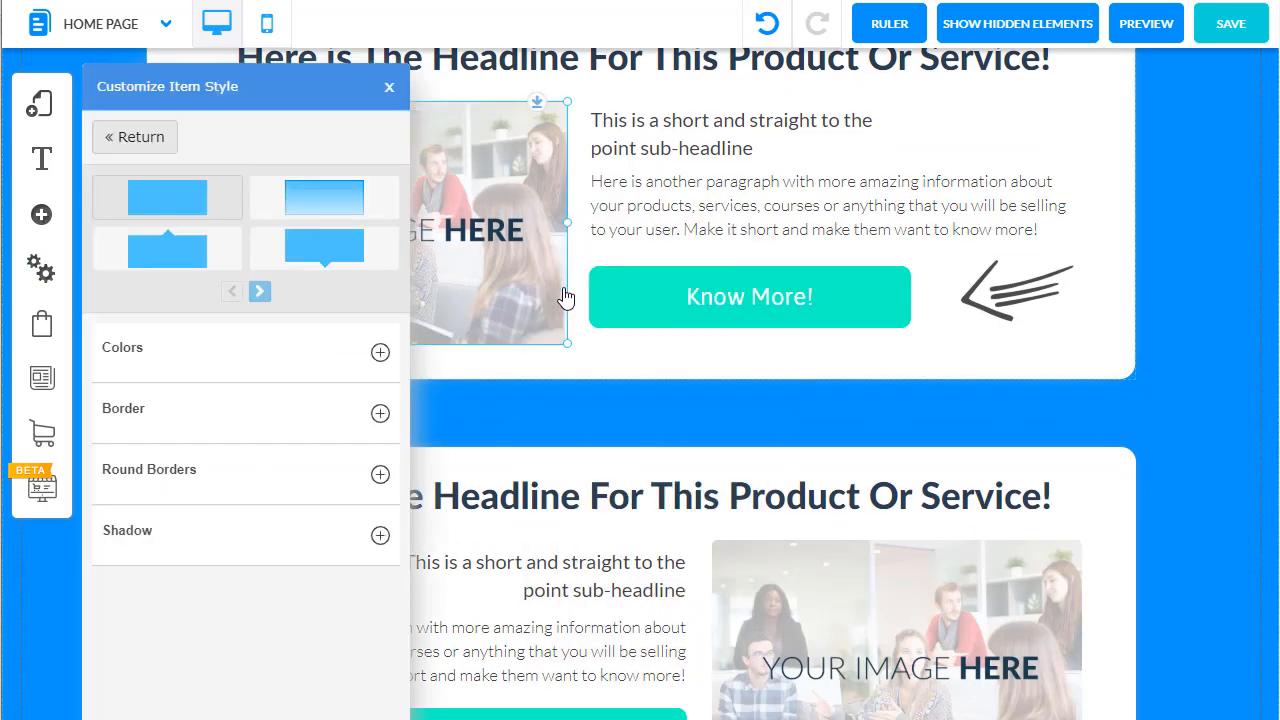
pyautogui.click(205, 358)
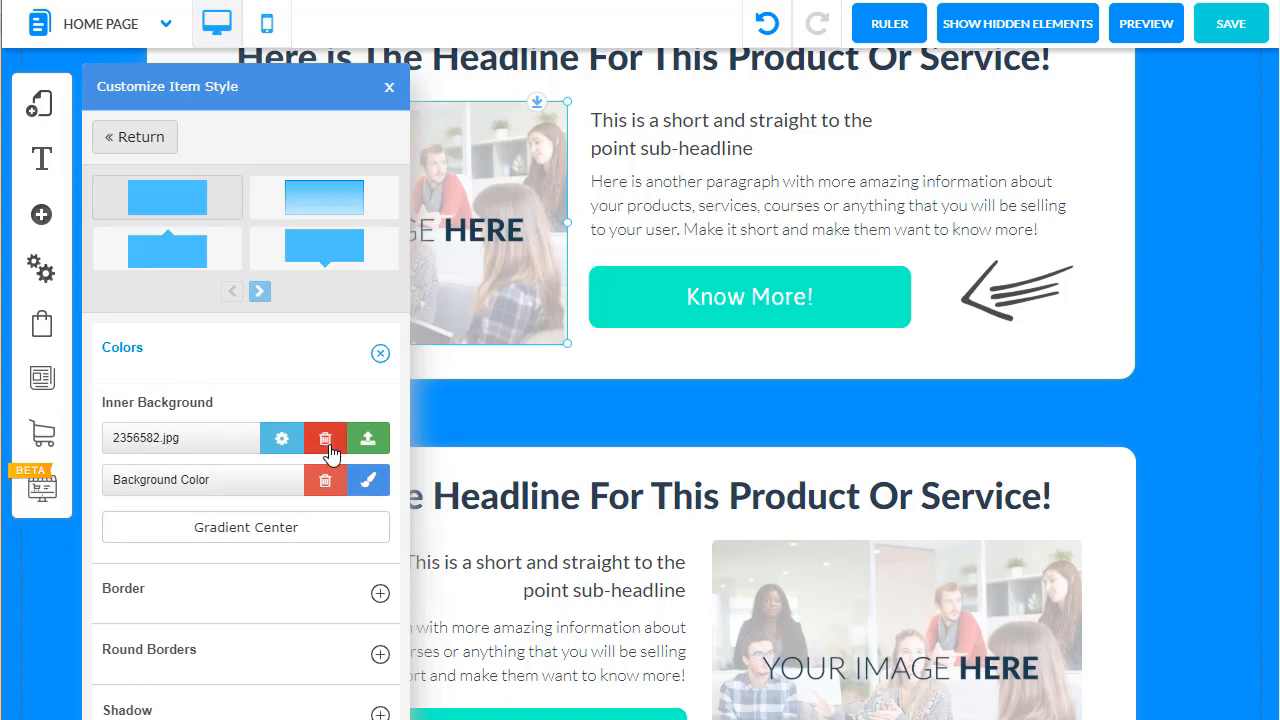
pyautogui.click(386, 444)
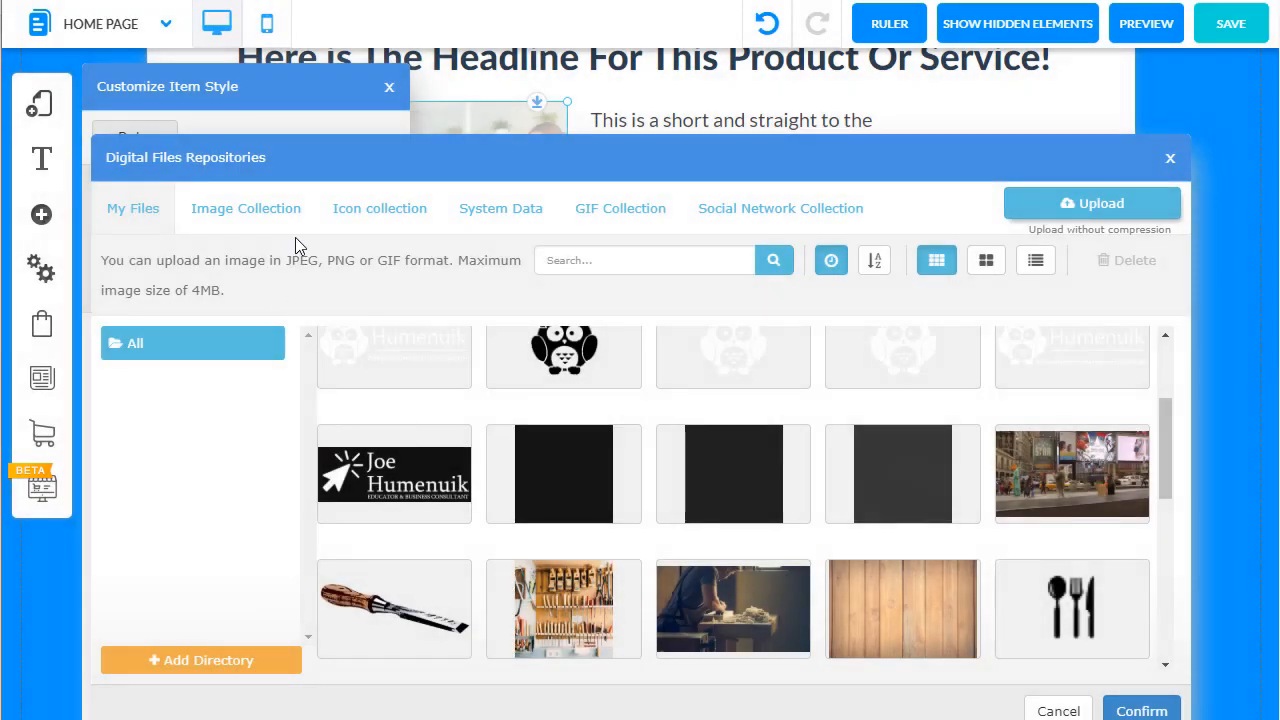
pyautogui.click(266, 212)
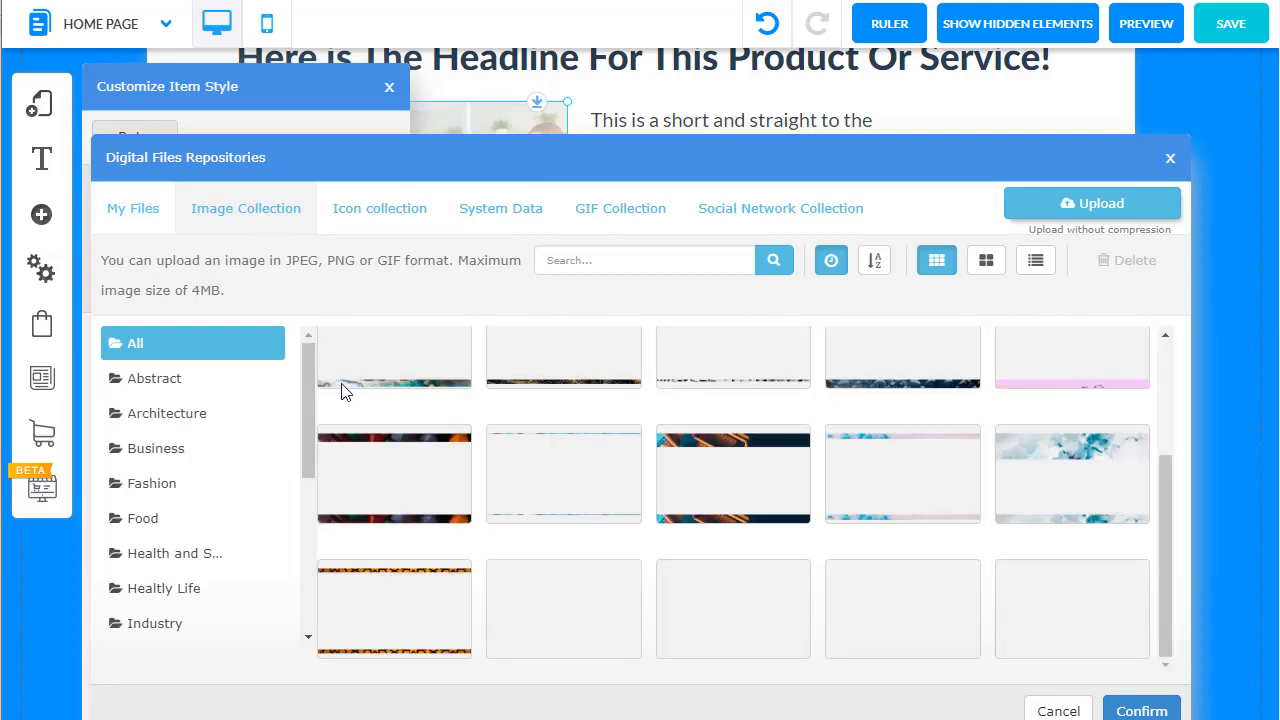
pyautogui.click(187, 454)
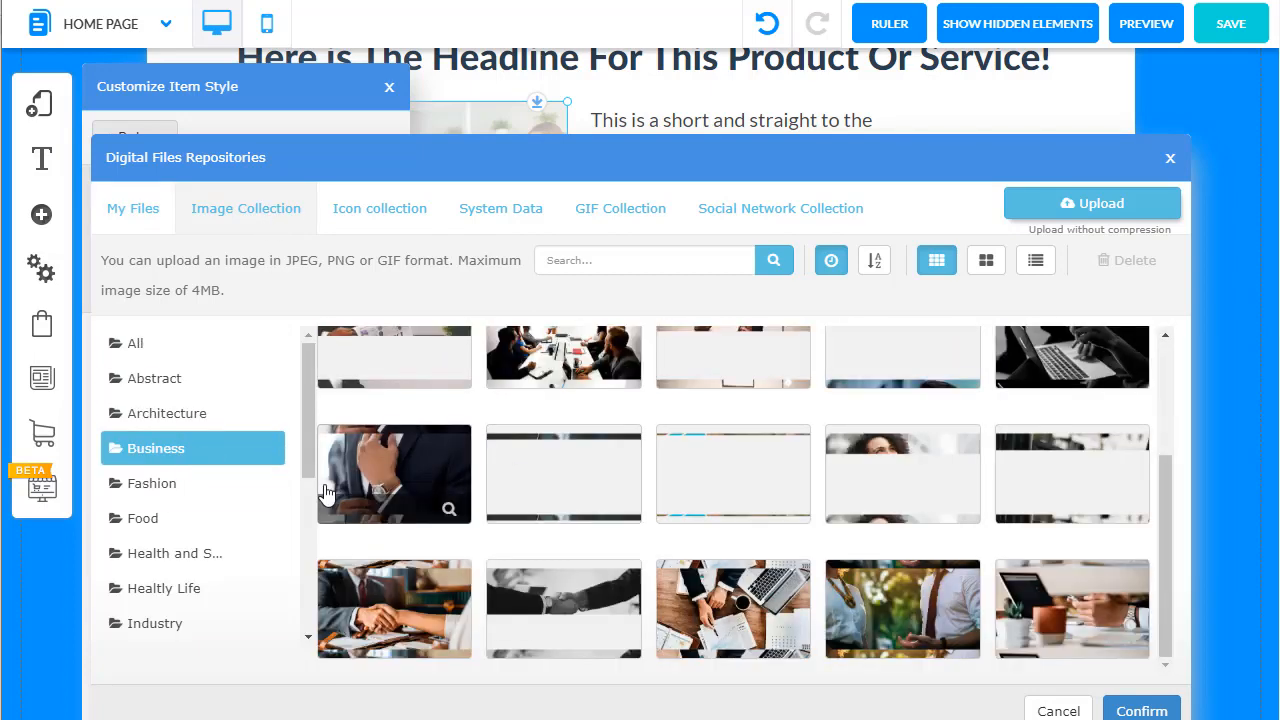
pyautogui.click(407, 472)
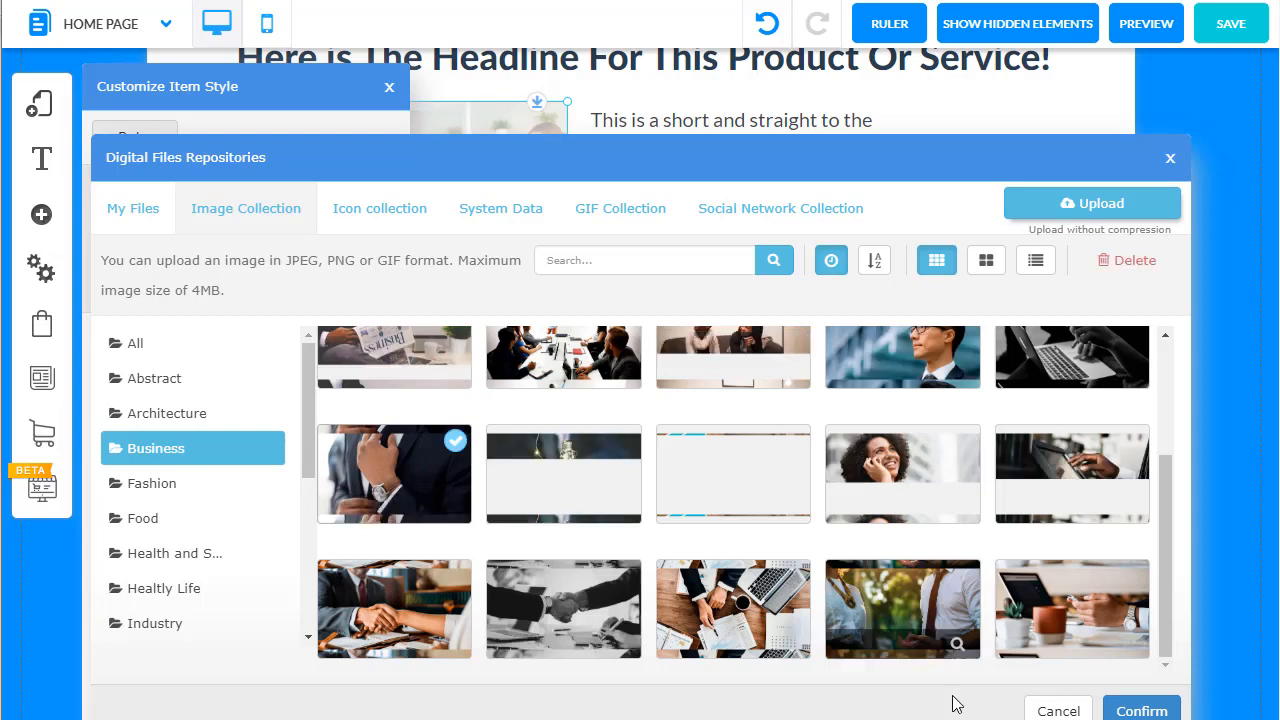
pyautogui.click(1141, 710)
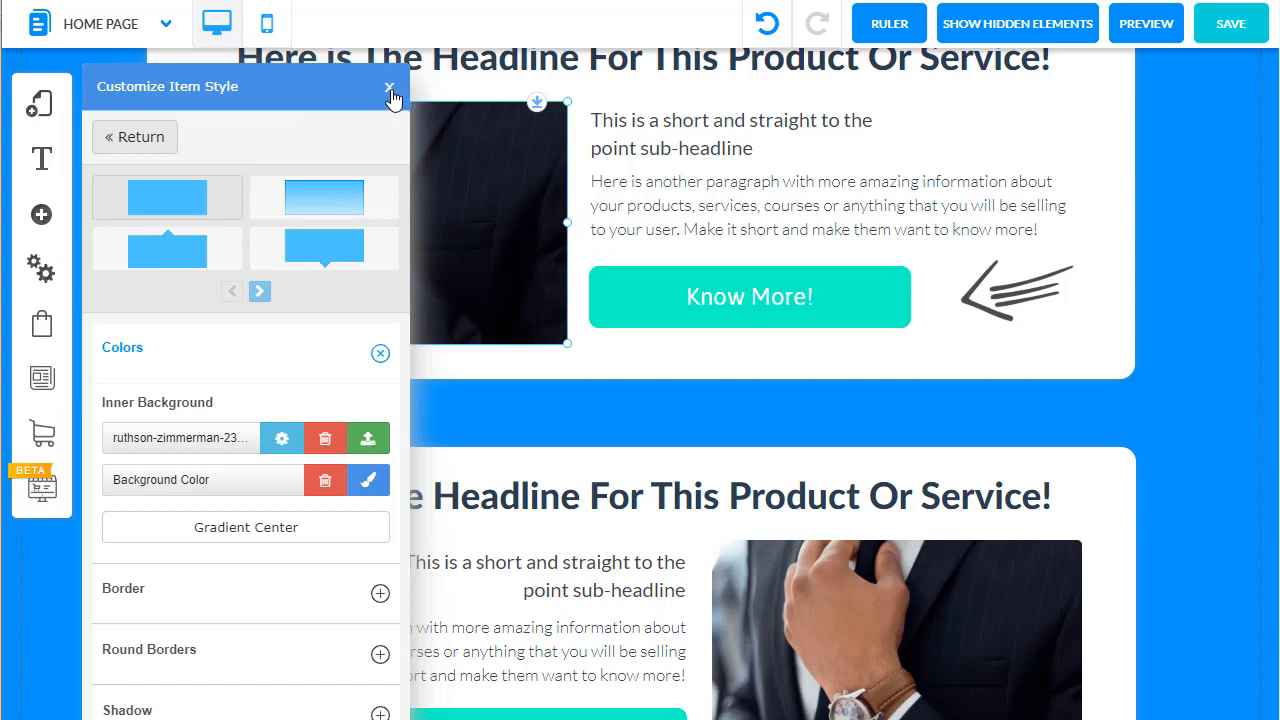
pyautogui.click(389, 88)
# Step: Compare the images across the three product sections on the home page
pyautogui.scroll(2, 491, 478)
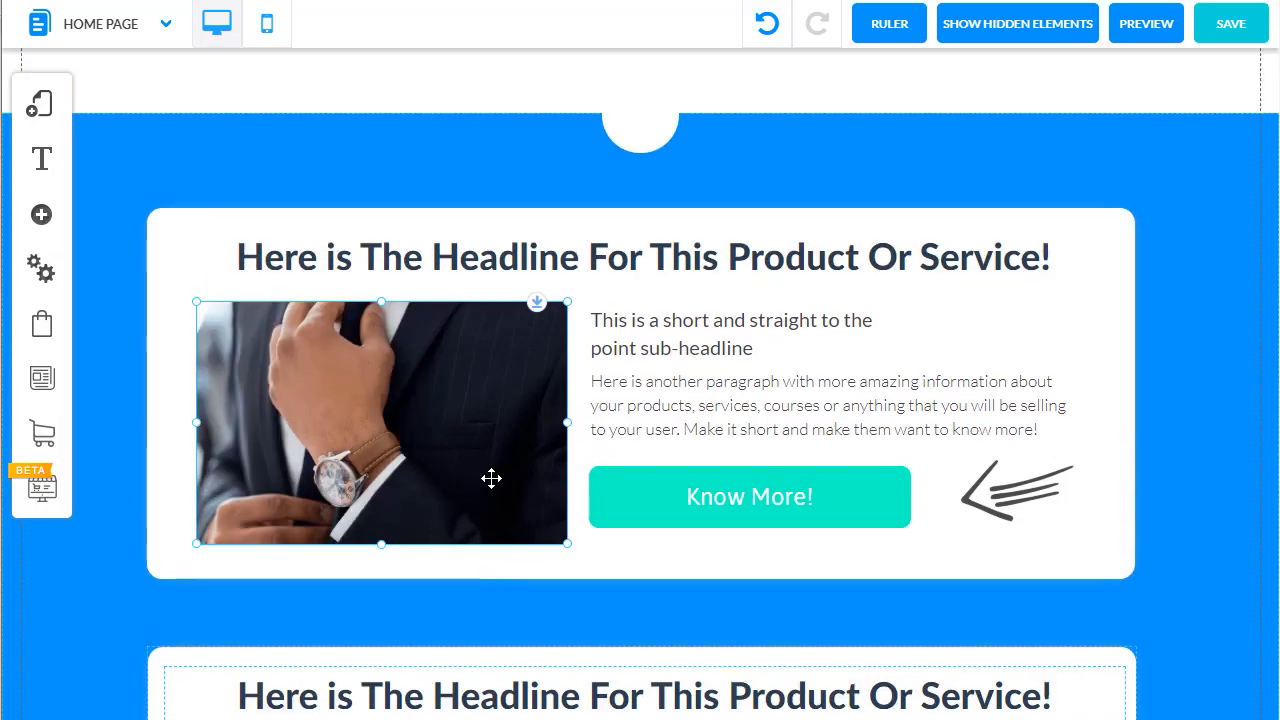
pyautogui.scroll(-4, 491, 480)
pyautogui.scroll(-4, 393, 415)
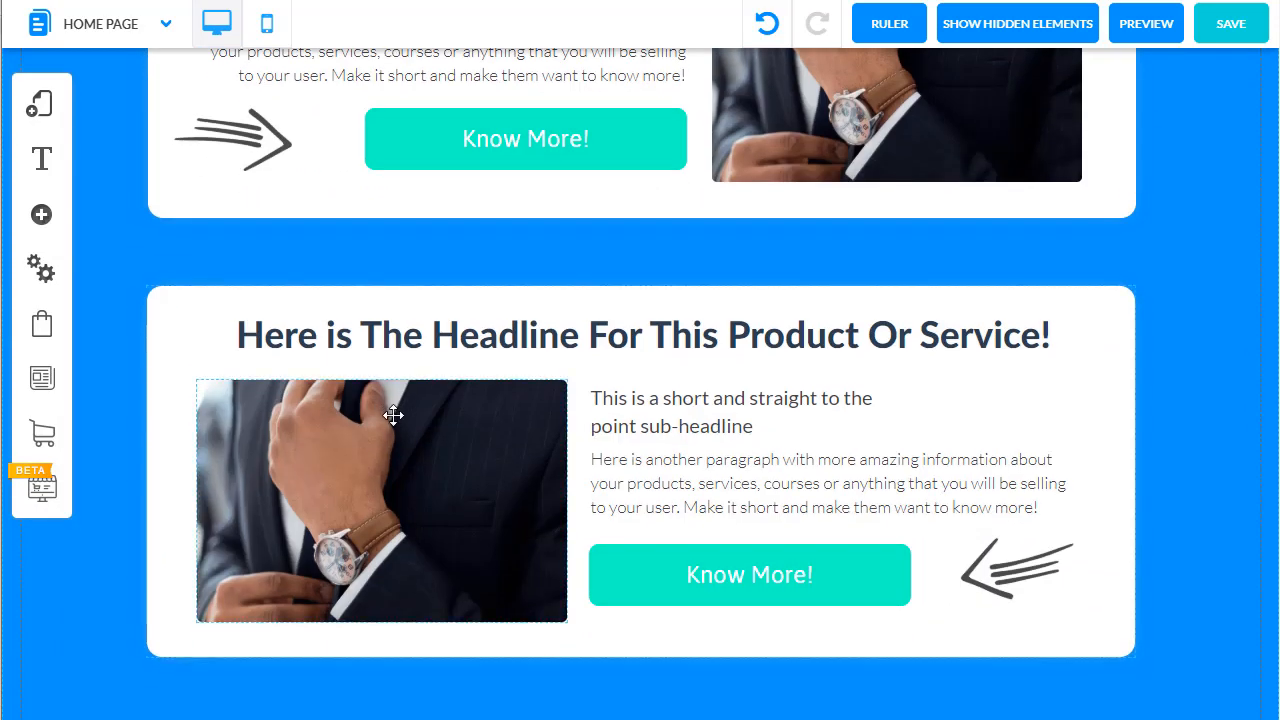
pyautogui.scroll(7, 438, 511)
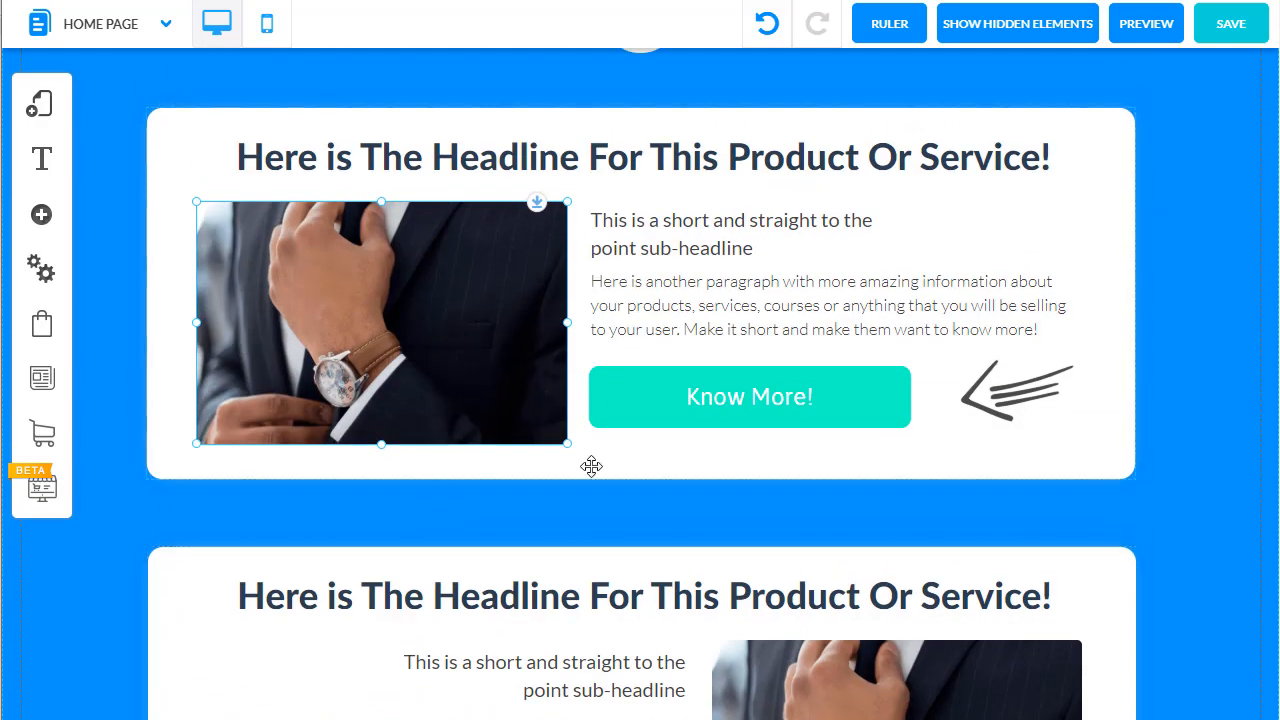
pyautogui.scroll(-3, 591, 466)
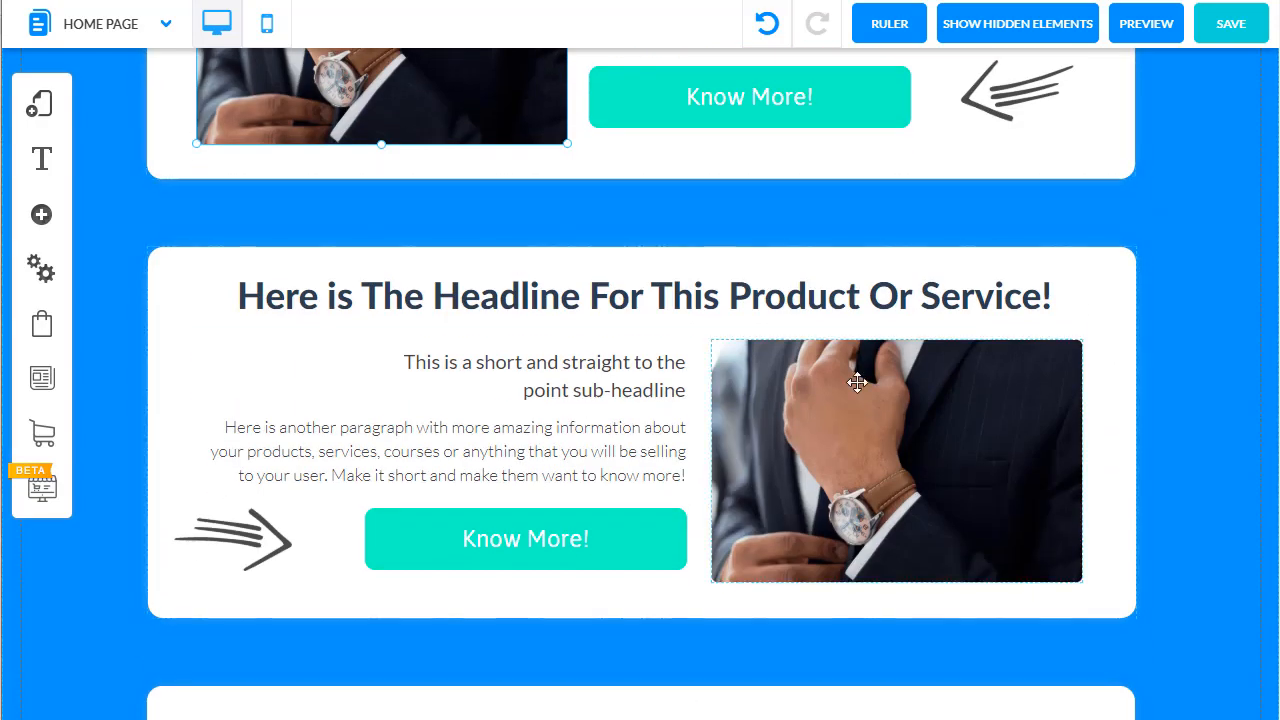
pyautogui.click(711, 332)
pyautogui.click(800, 445)
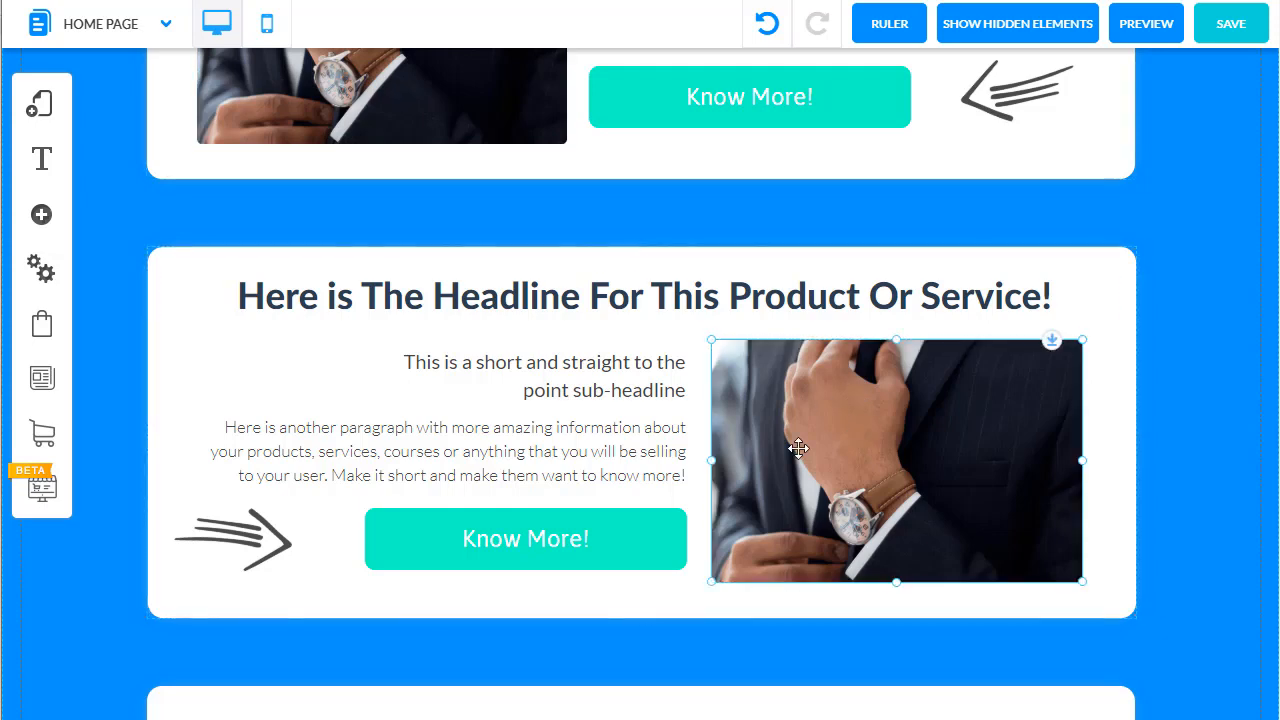
pyautogui.click(700, 652)
# Step: Replace the second product section's background image with the Business collection photo of a smiling woman on the phone
pyautogui.click(899, 481)
pyautogui.rightClick(899, 481)
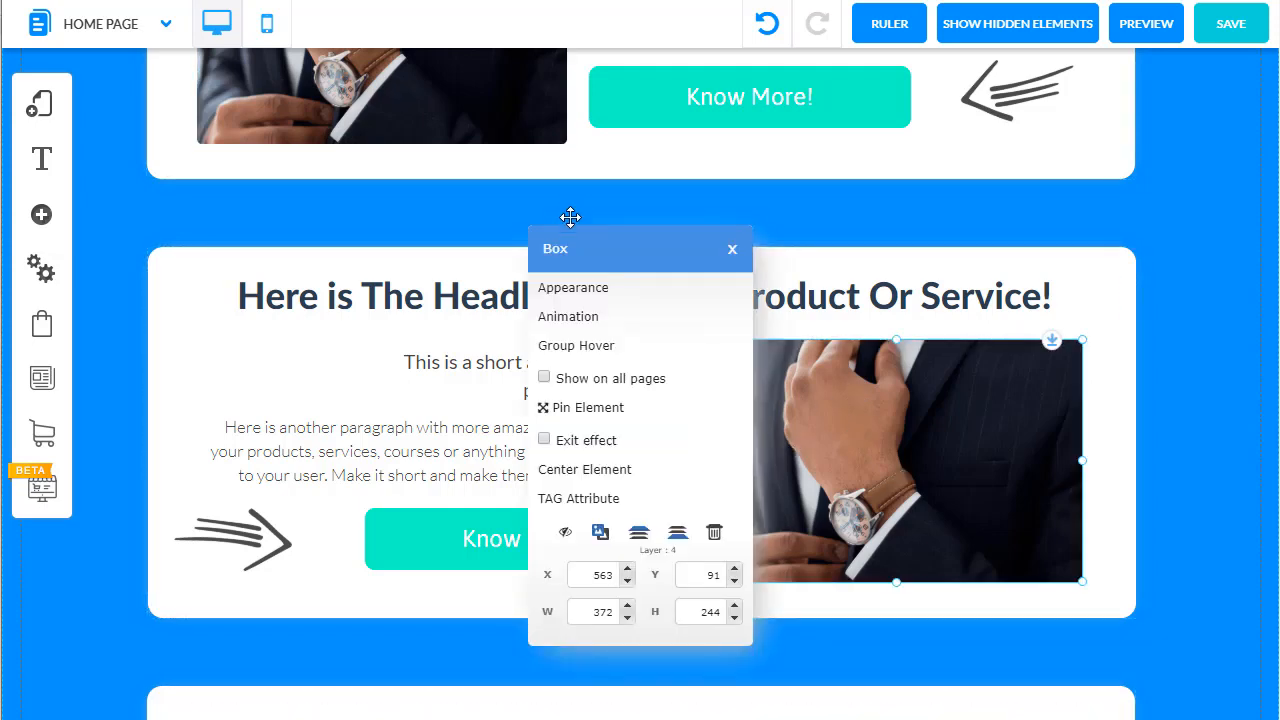
pyautogui.click(563, 288)
pyautogui.click(221, 340)
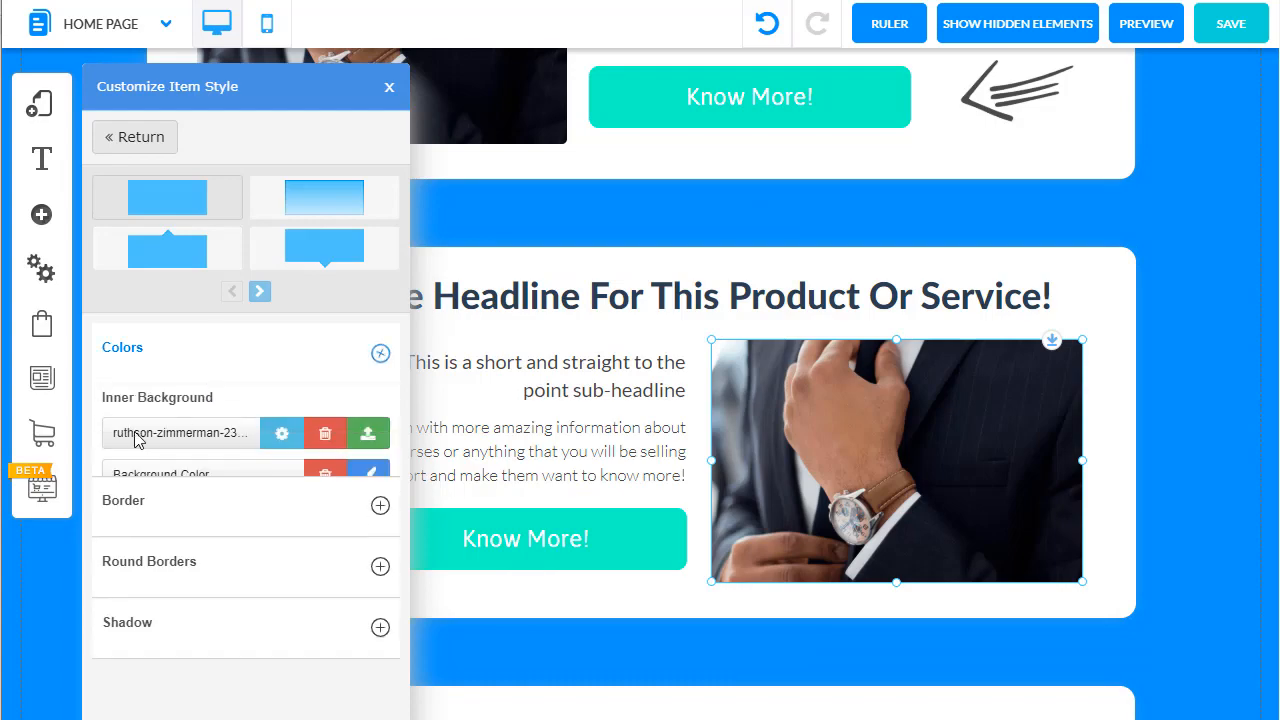
pyautogui.click(367, 438)
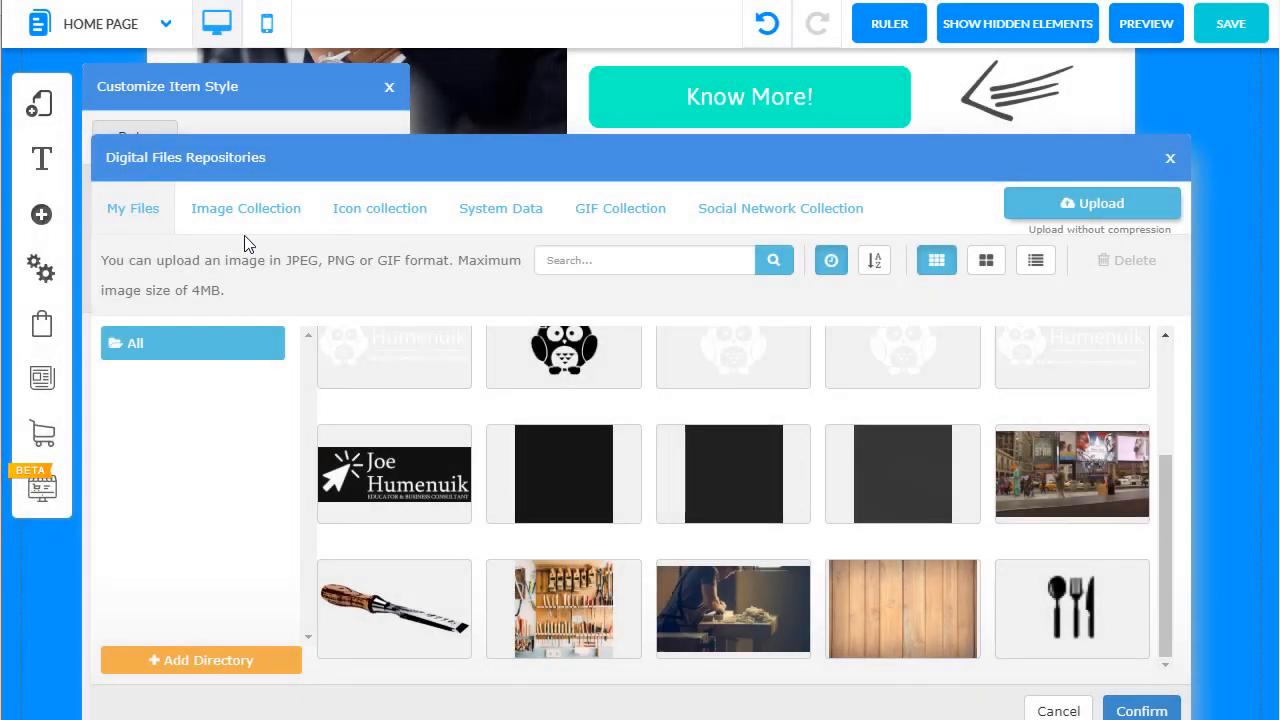
pyautogui.click(246, 210)
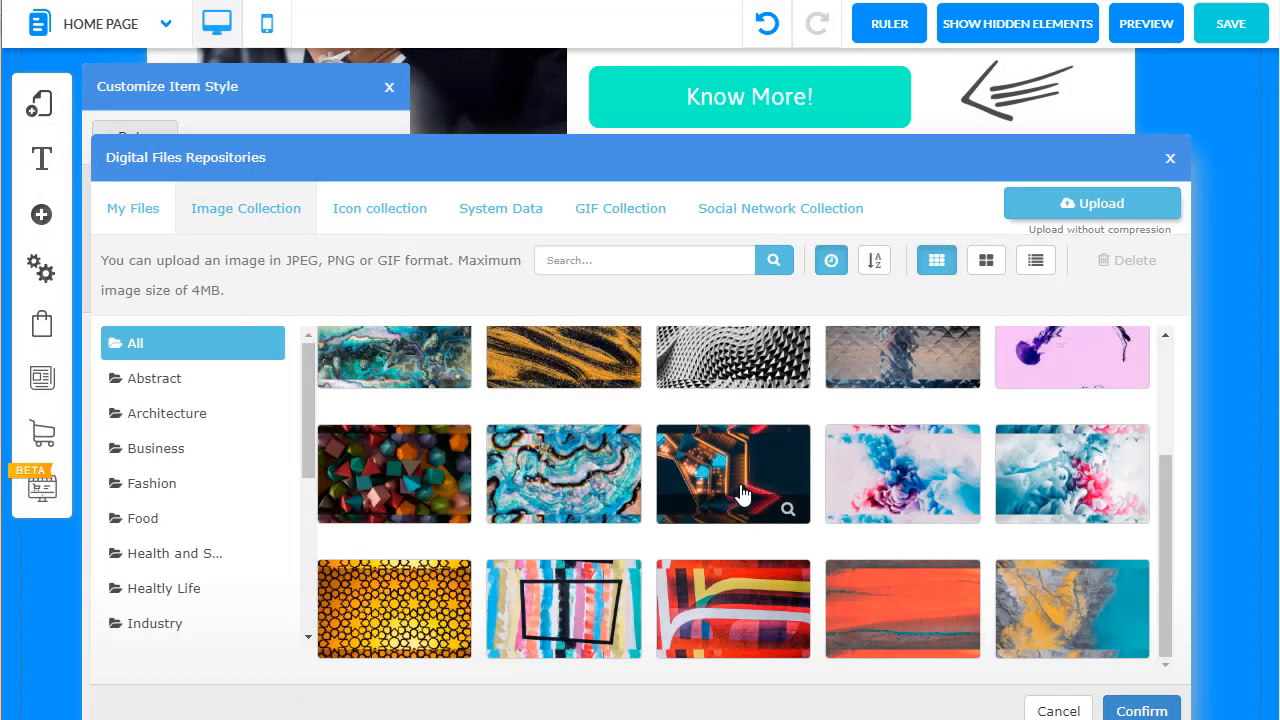
pyautogui.click(192, 455)
pyautogui.click(940, 495)
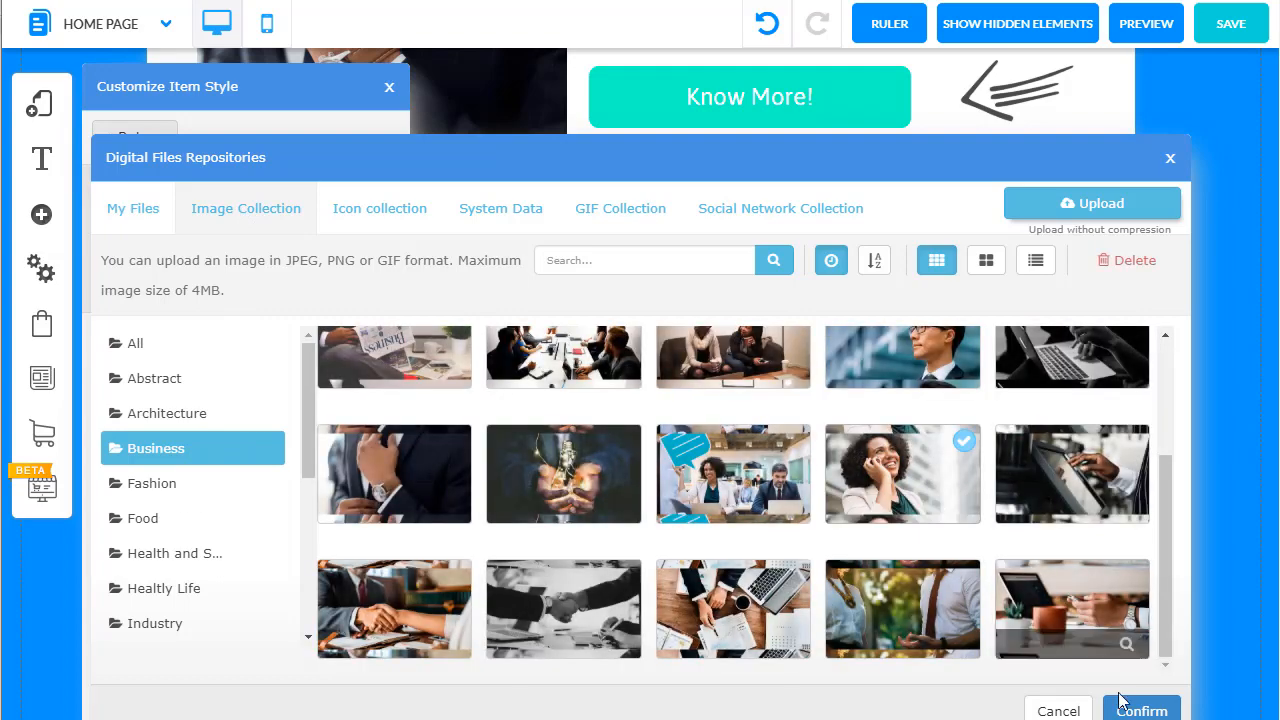
pyautogui.click(1136, 708)
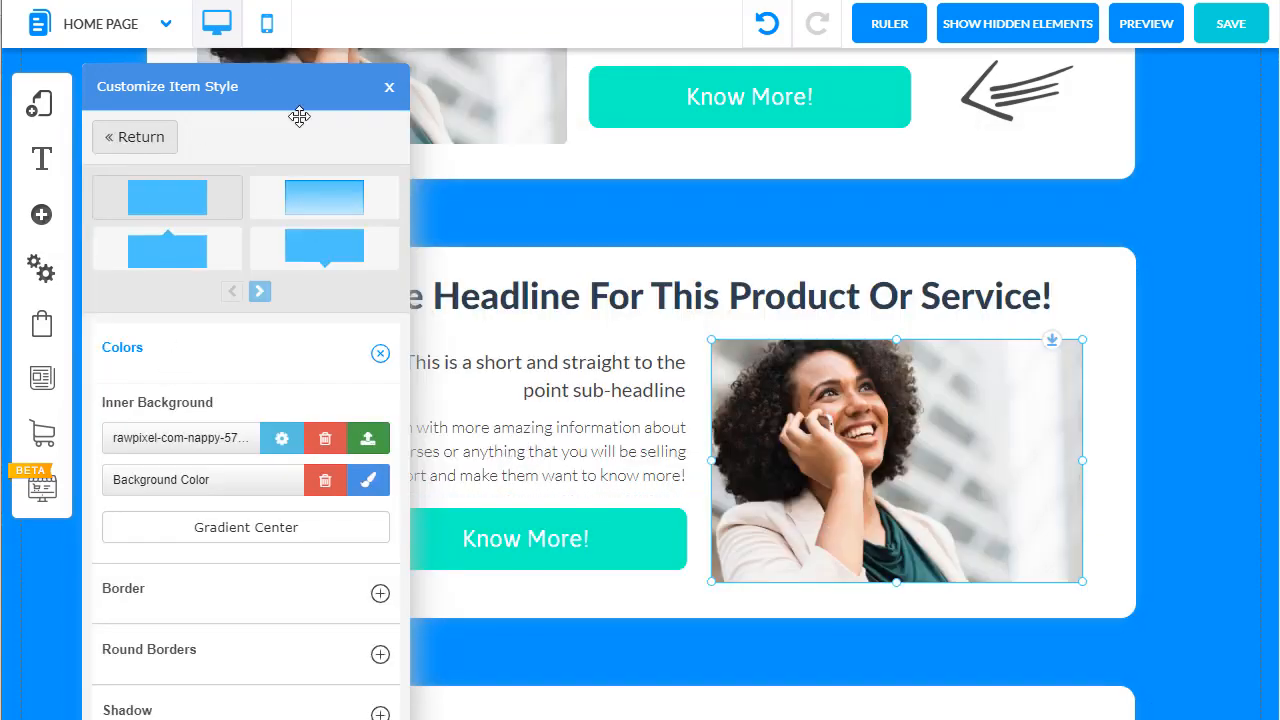
pyautogui.click(390, 90)
# Step: Delete the second product section's image box and fit a scaled-down standard Image element into the empty space beside the text
pyautogui.press('Delete')
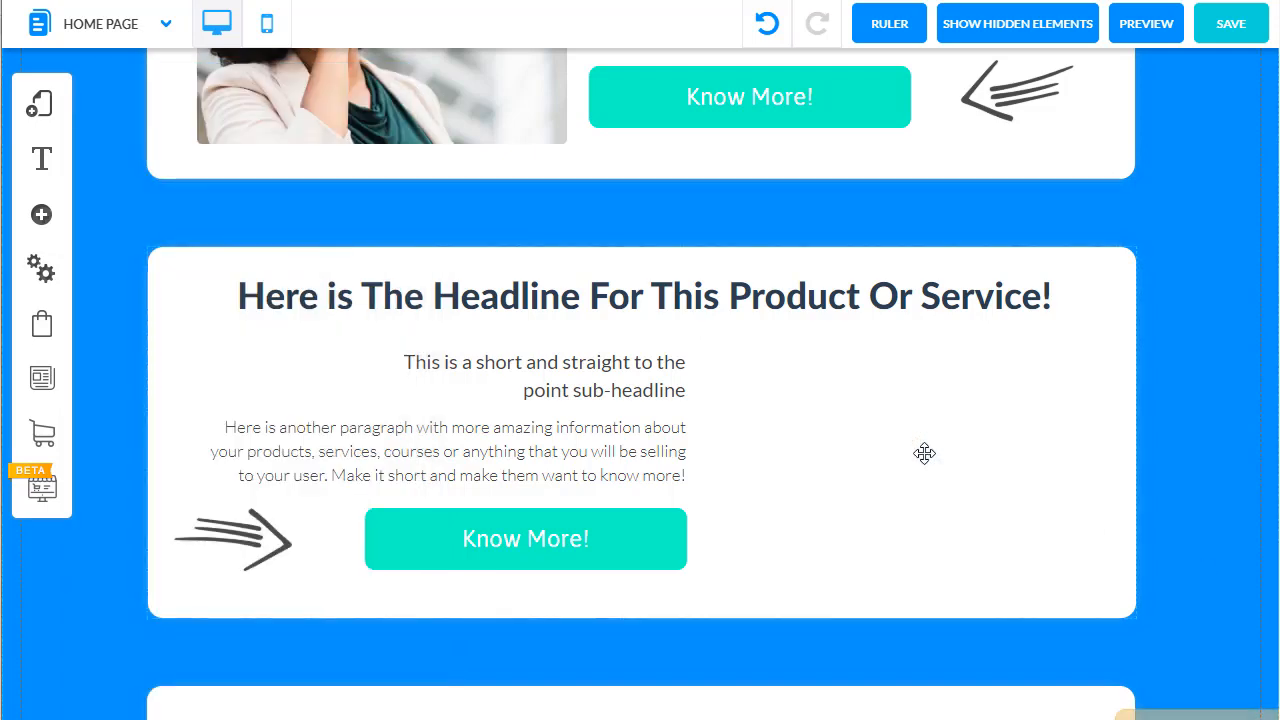
pyautogui.click(41, 214)
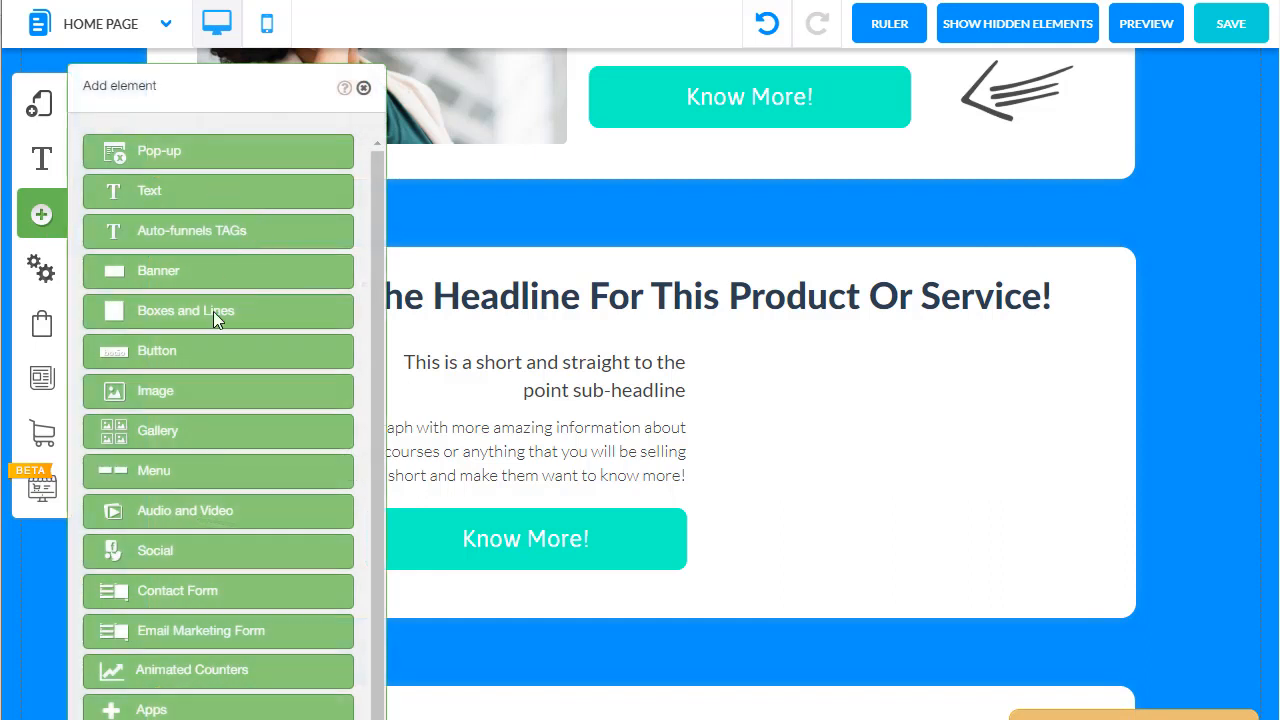
pyautogui.click(168, 398)
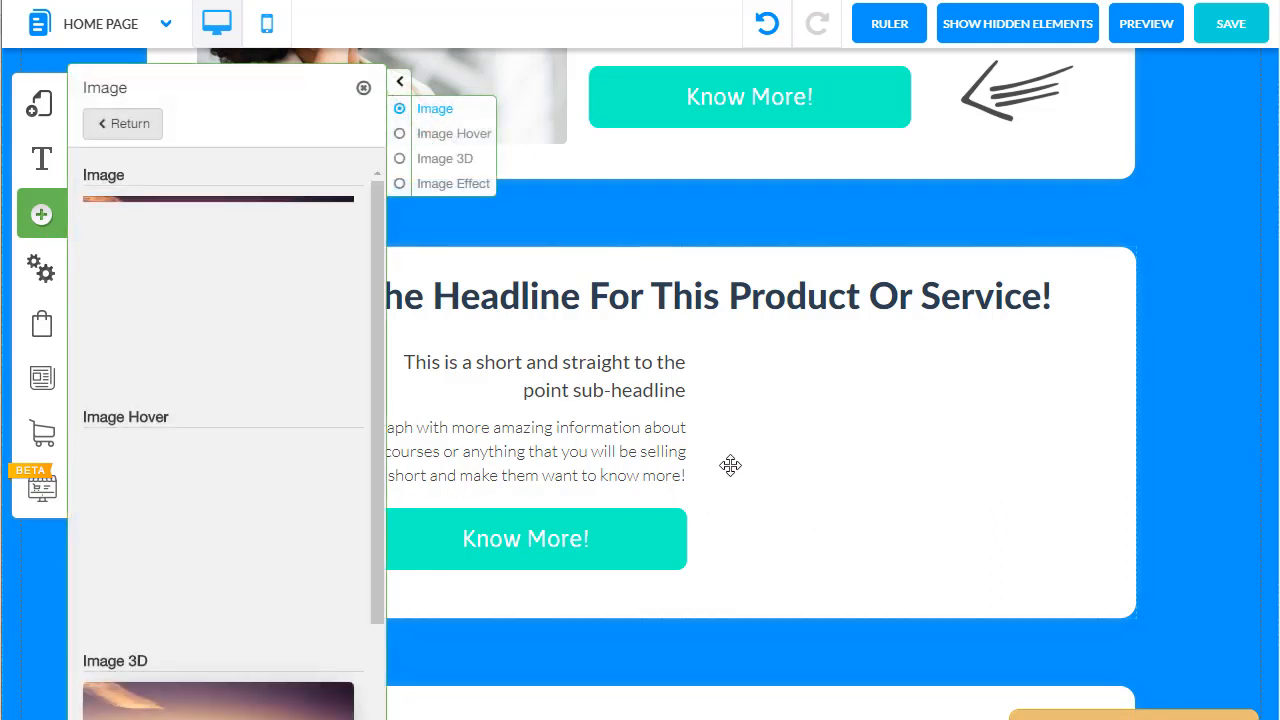
pyautogui.click(214, 357)
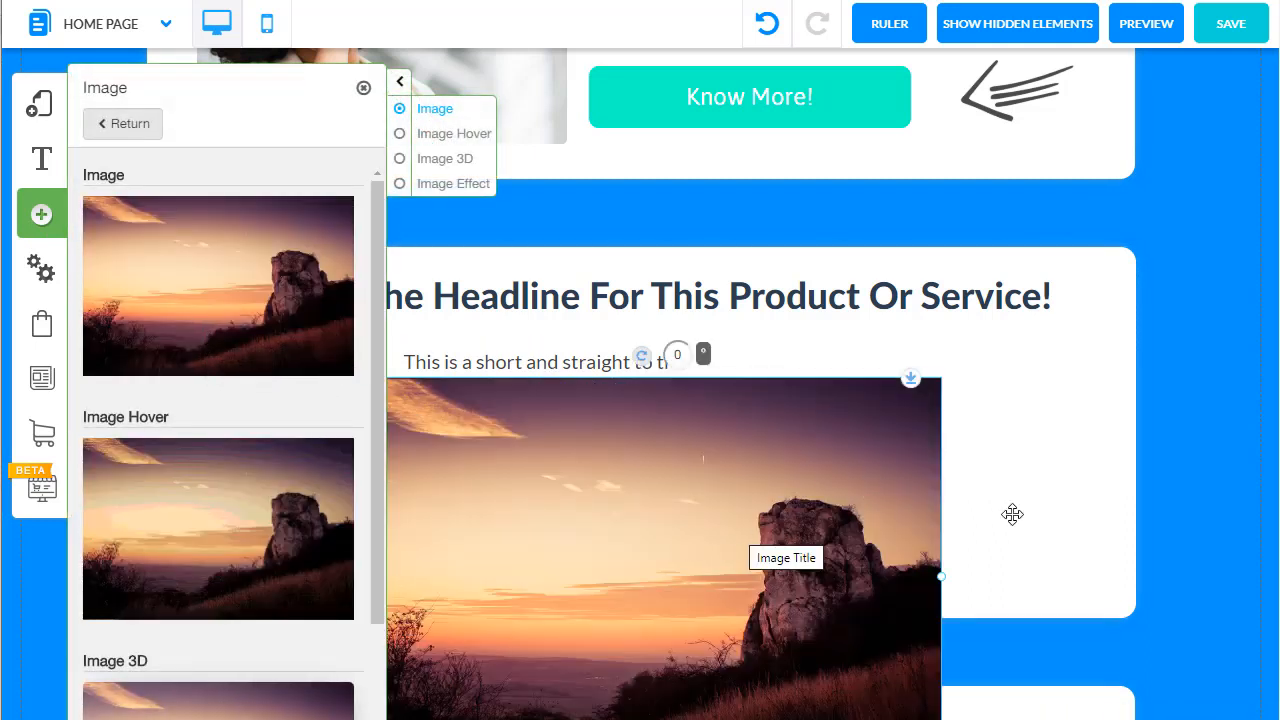
pyautogui.moveTo(943, 579); pyautogui.dragTo(685, 586)
pyautogui.moveTo(545, 503); pyautogui.dragTo(901, 475)
pyautogui.moveTo(1040, 466); pyautogui.dragTo(1089, 468)
pyautogui.moveTo(966, 523); pyautogui.dragTo(983, 514)
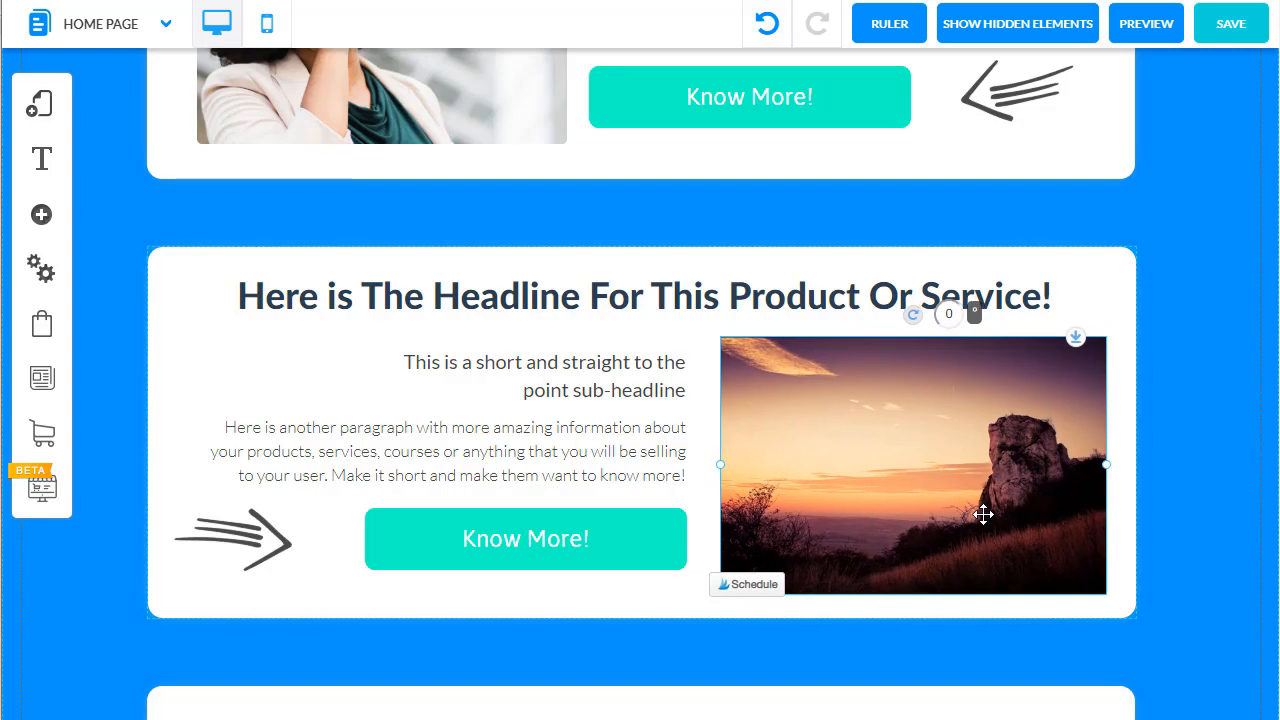
# Step: Change the new image's picture to the Business collection photo of a suited man wearing a watch
pyautogui.click(940, 449)
pyautogui.click(572, 190)
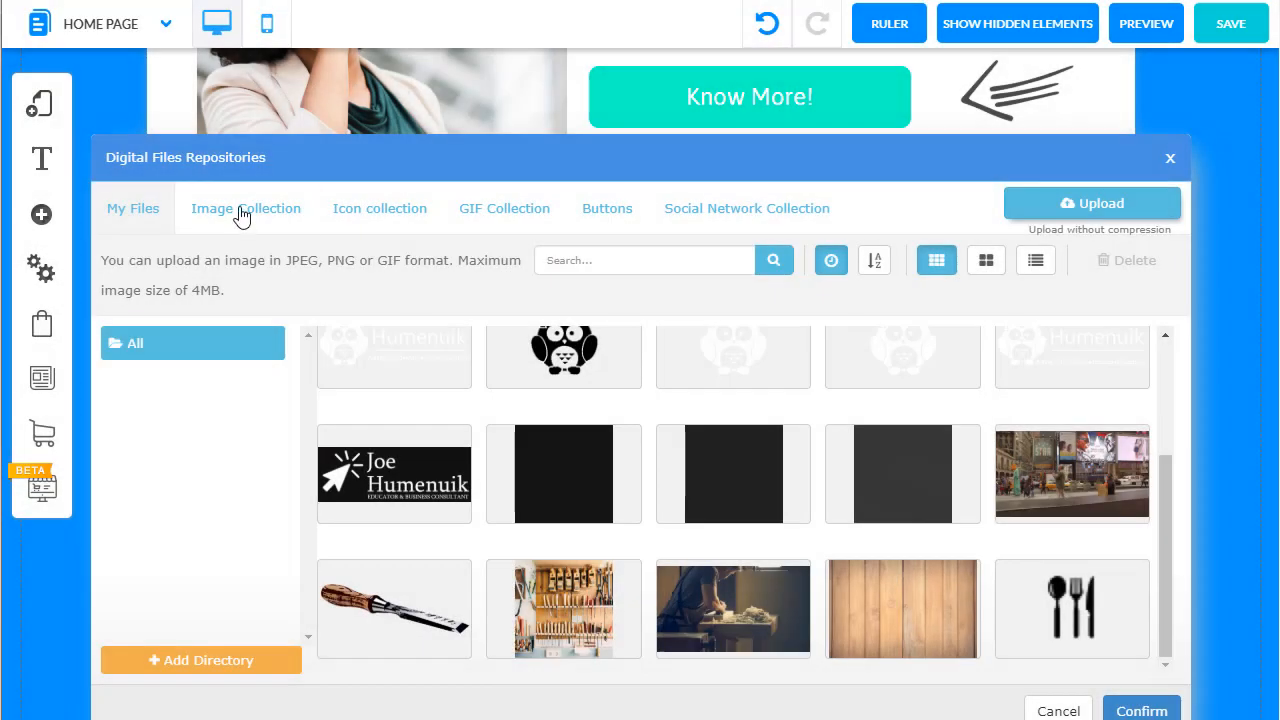
pyautogui.click(240, 212)
pyautogui.click(145, 445)
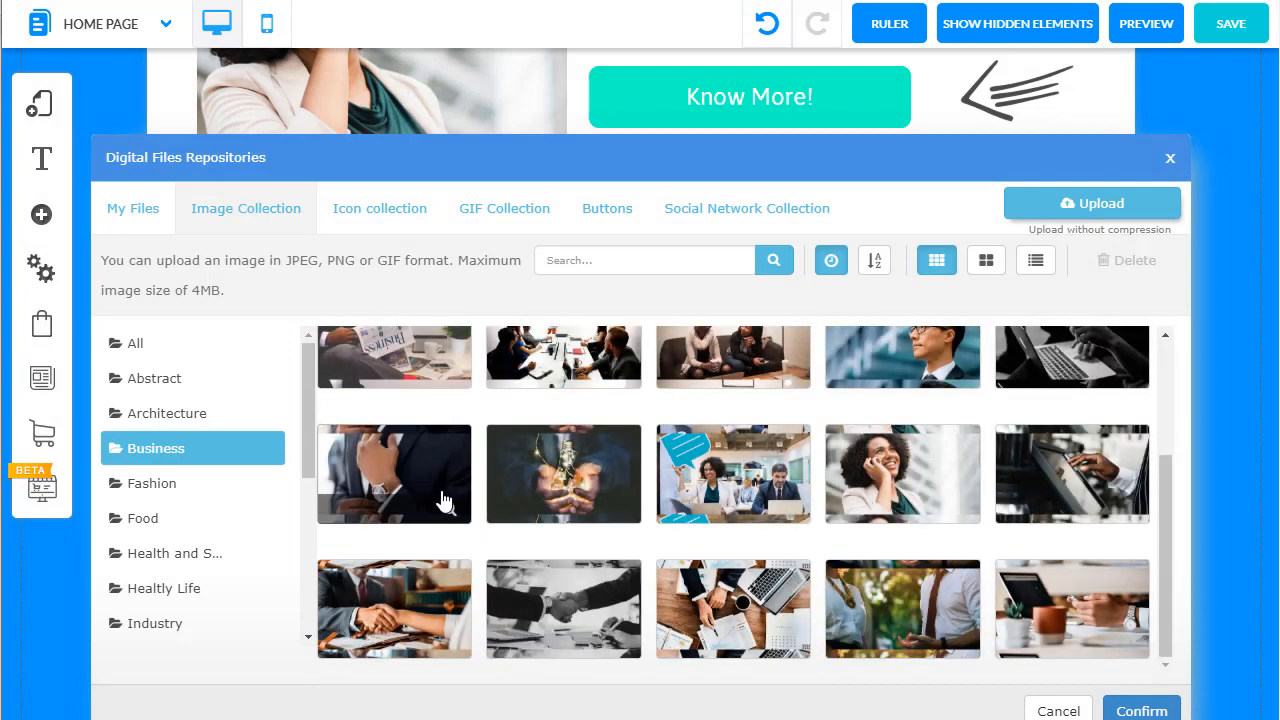
pyautogui.click(444, 500)
pyautogui.click(1141, 710)
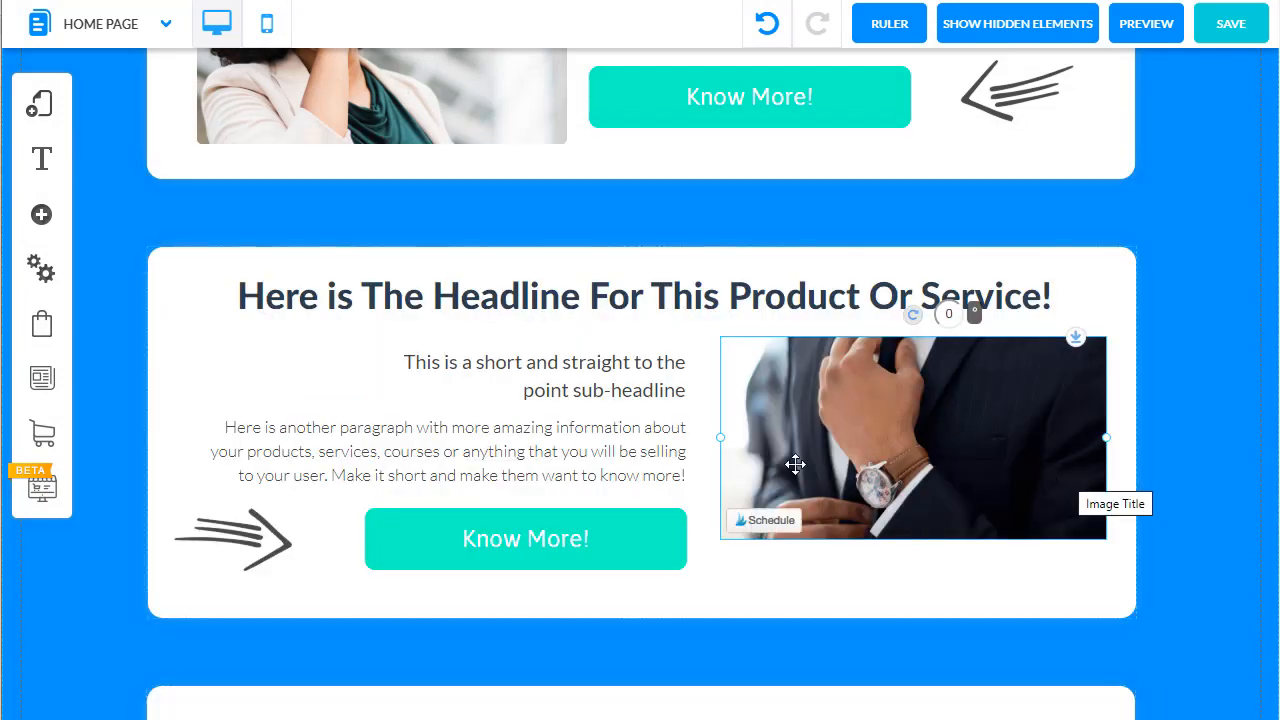
# Step: Enlarge the watch photo slightly and position it beside the second product section's text, within the white box
pyautogui.moveTo(1106, 437); pyautogui.dragTo(1140, 460)
pyautogui.moveTo(1040, 449); pyautogui.dragTo(1011, 463)
pyautogui.moveTo(1123, 464)
pyautogui.mouseDown()
pyautogui.moveTo(1137, 466)
pyautogui.moveTo(1115, 466)
pyautogui.mouseUp()
pyautogui.moveTo(1032, 470); pyautogui.dragTo(1029, 469)
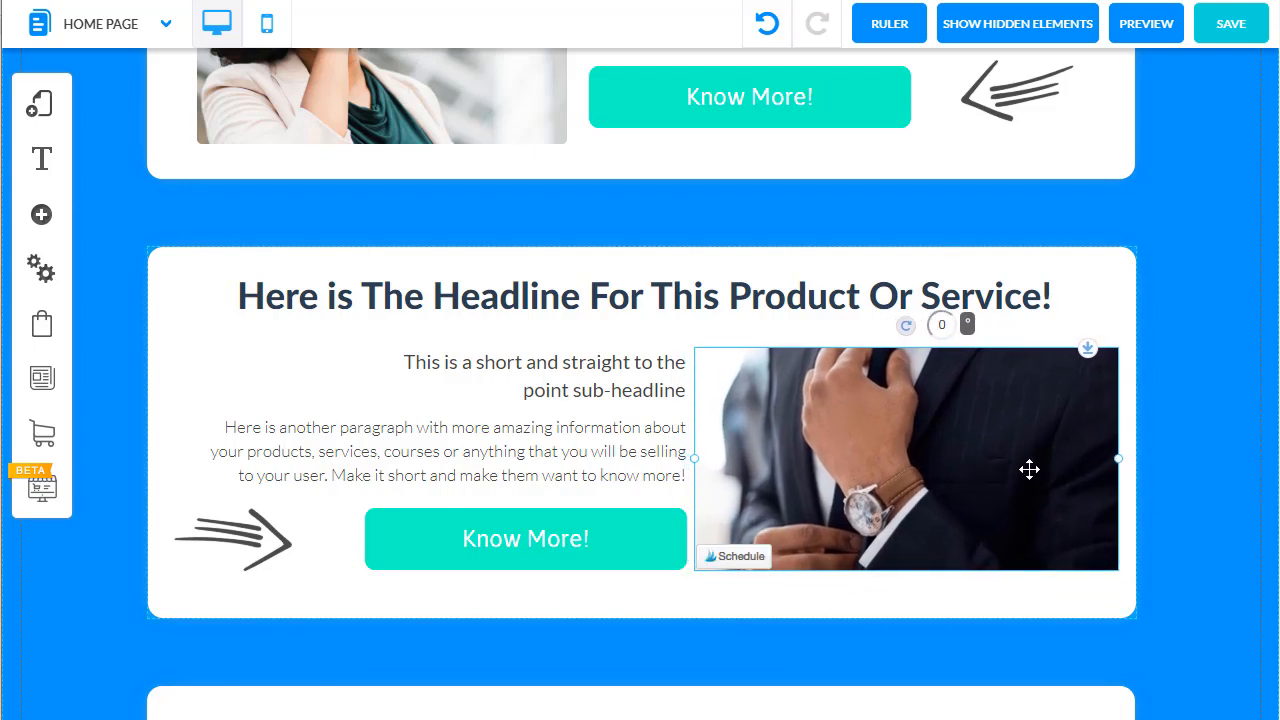
pyautogui.click(1000, 707)
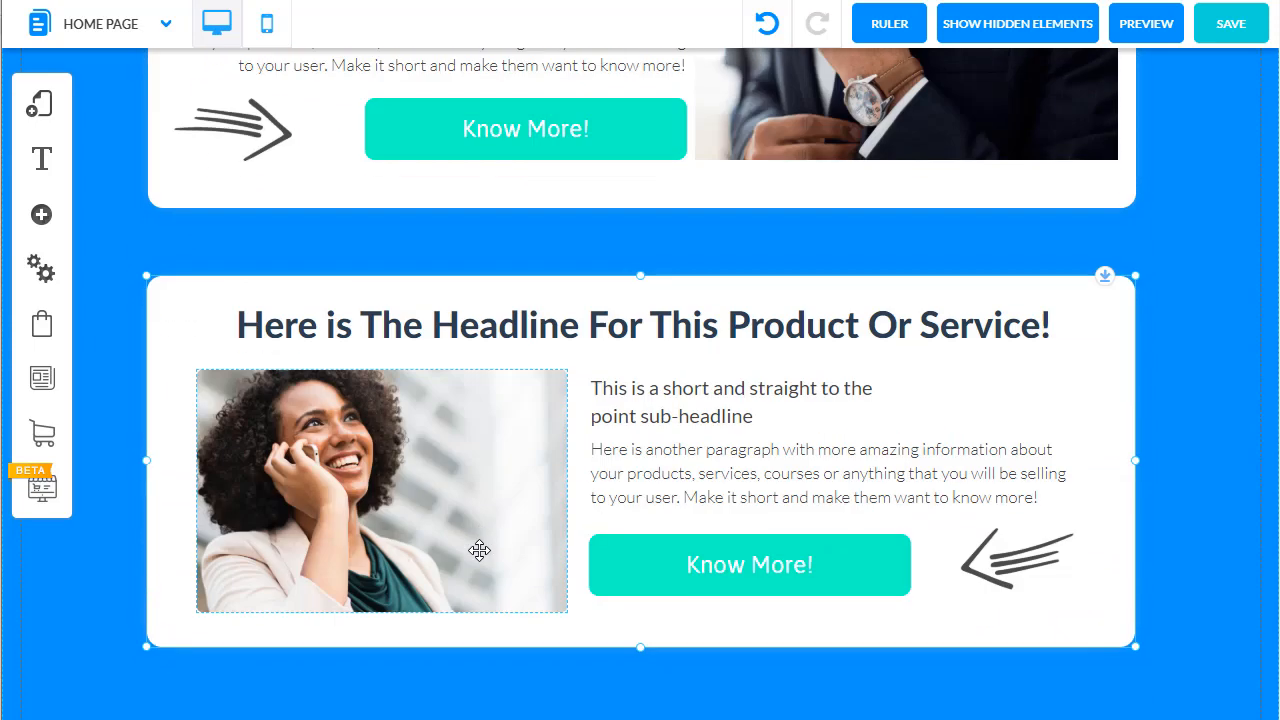
pyautogui.scroll(-4, 550, 560)
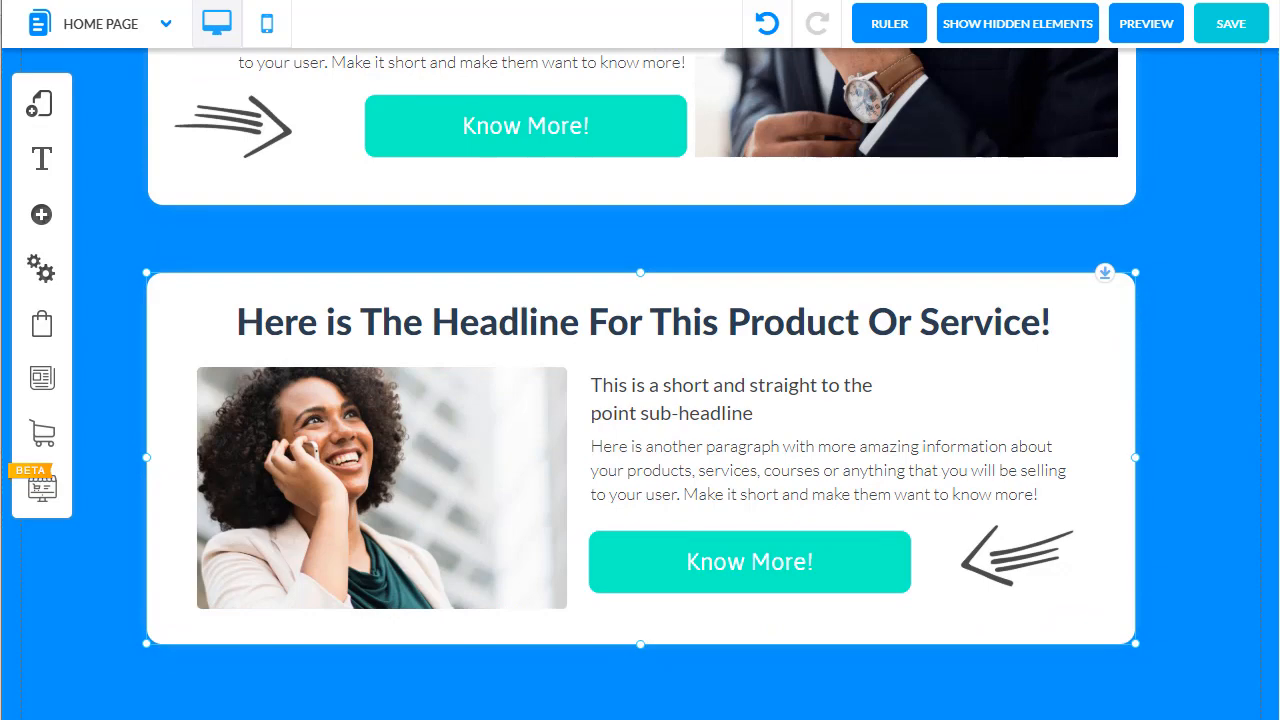